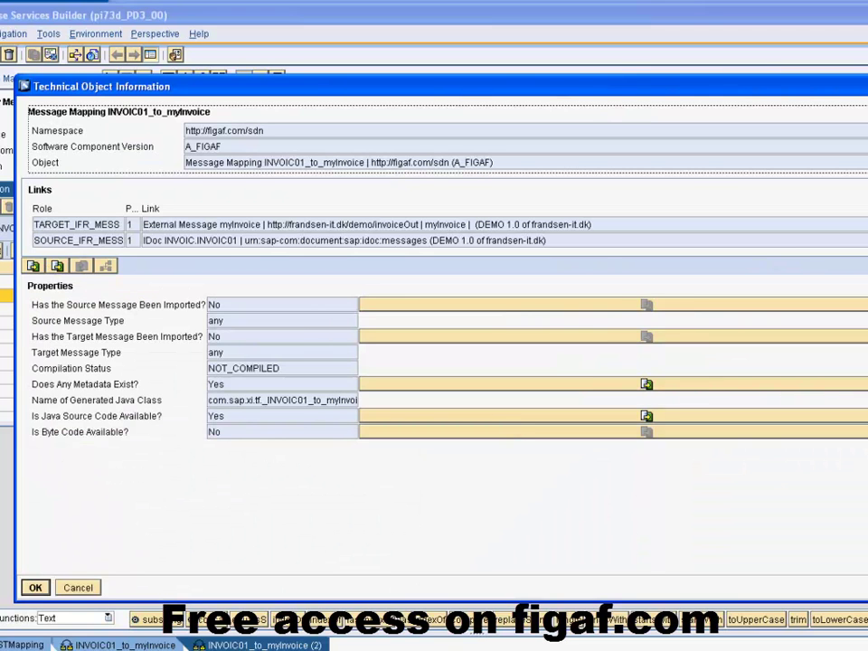
Export the message mapping as INVOIC01_to_myInvoice.xim to temp, overwriting the existing file
left_click(33, 267)
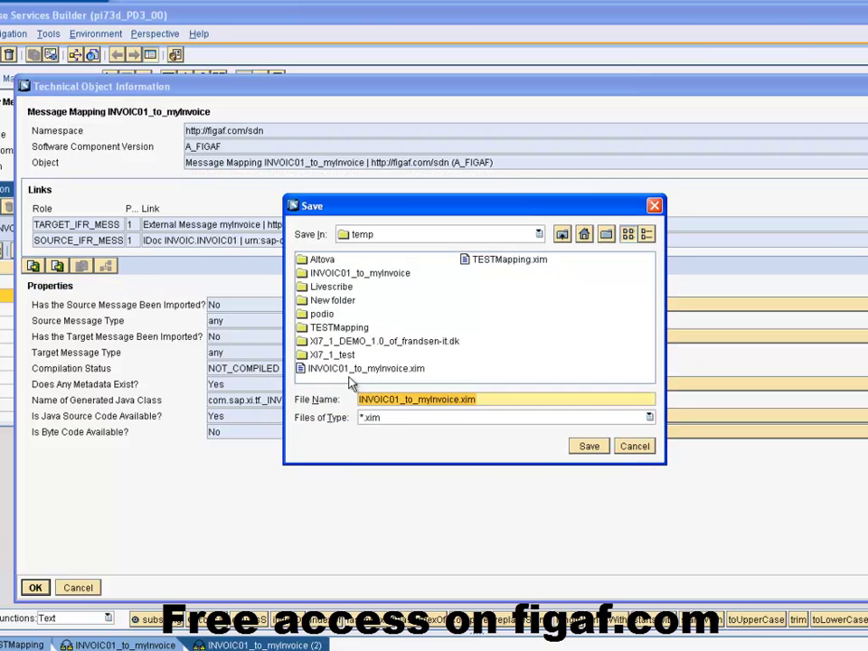
left_click(589, 446)
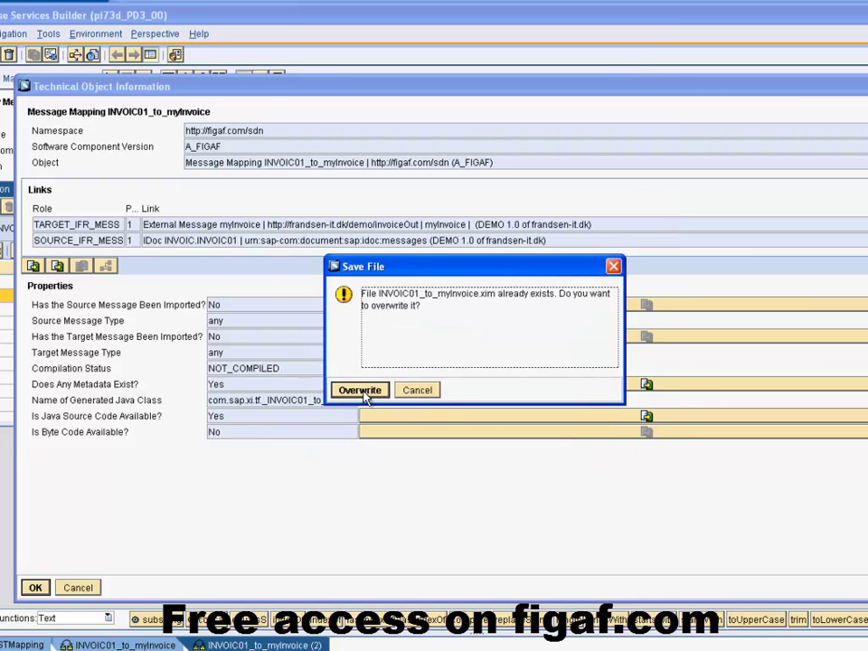
left_click(360, 390)
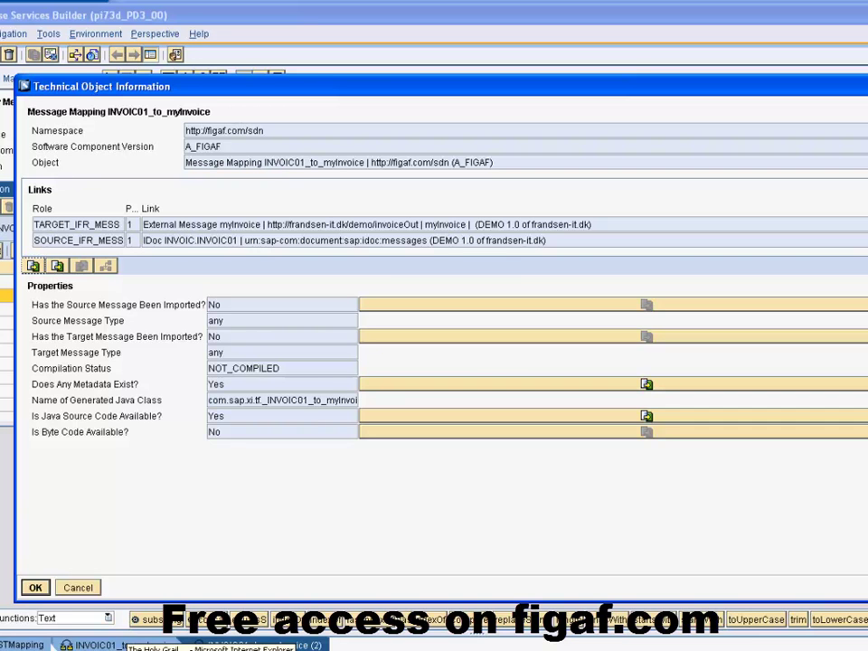
On the Figaf documenter page, upload INVOIC01_to_myInvoice.xim from c:\temp as the XIM file
mouse_move(54, 643)
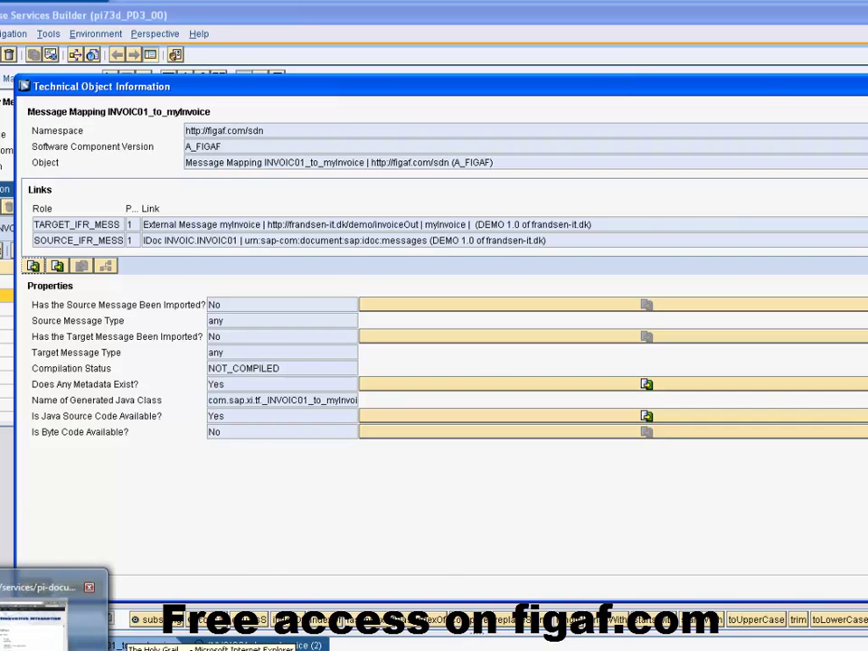
left_click(31, 615)
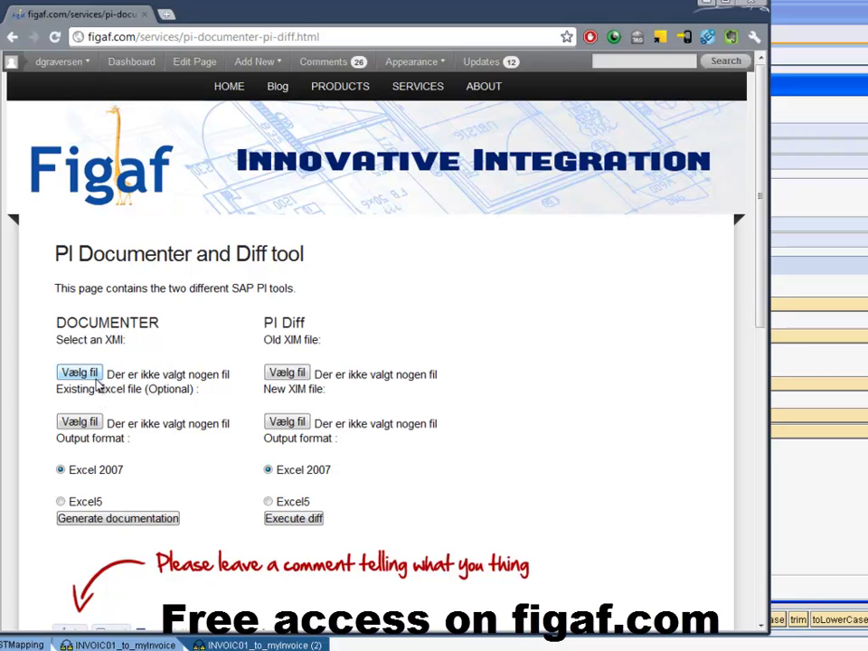
mouse_move(361, 88)
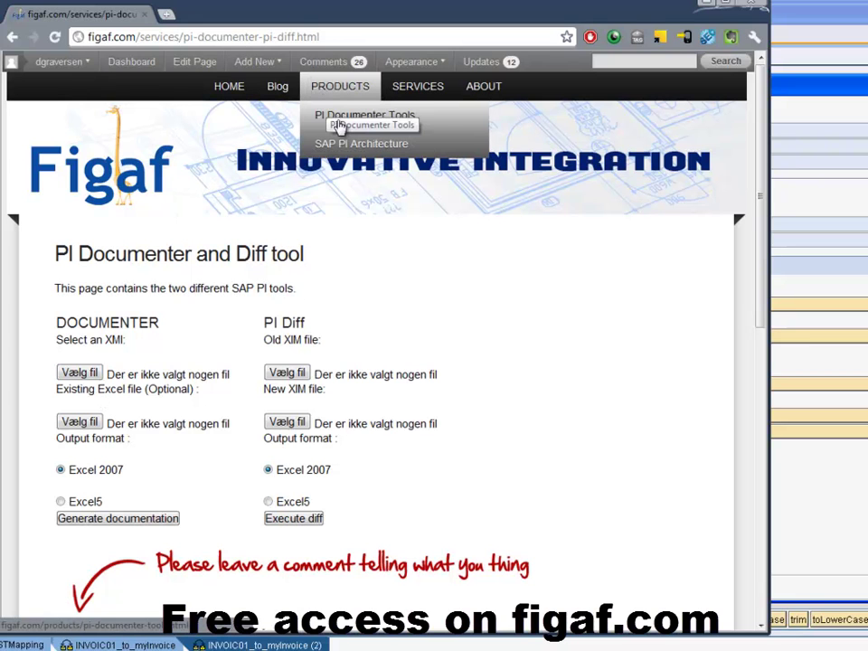
left_click(97, 378)
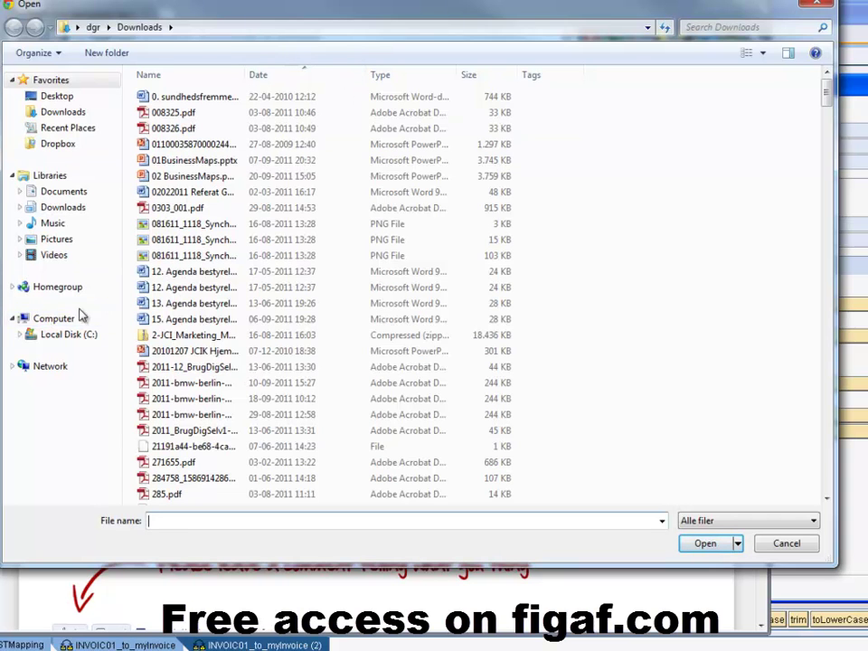
left_click(197, 32)
type("c")
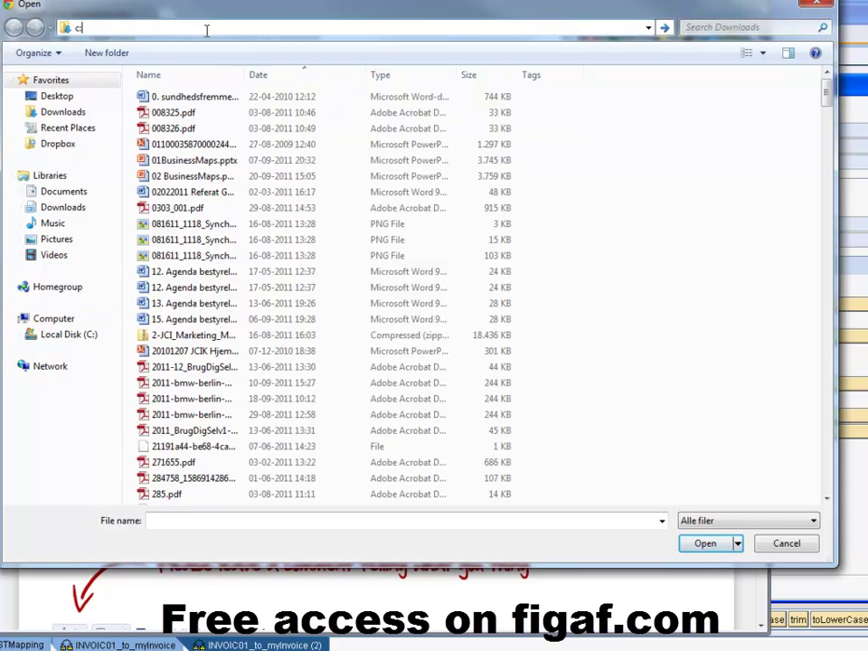
type(":\\temp")
key("Return")
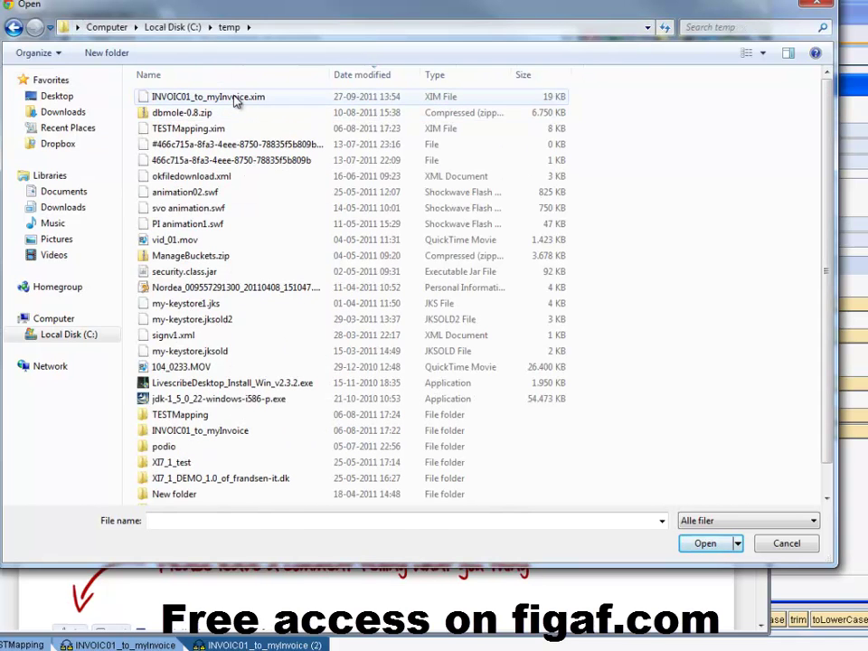
double_click(234, 98)
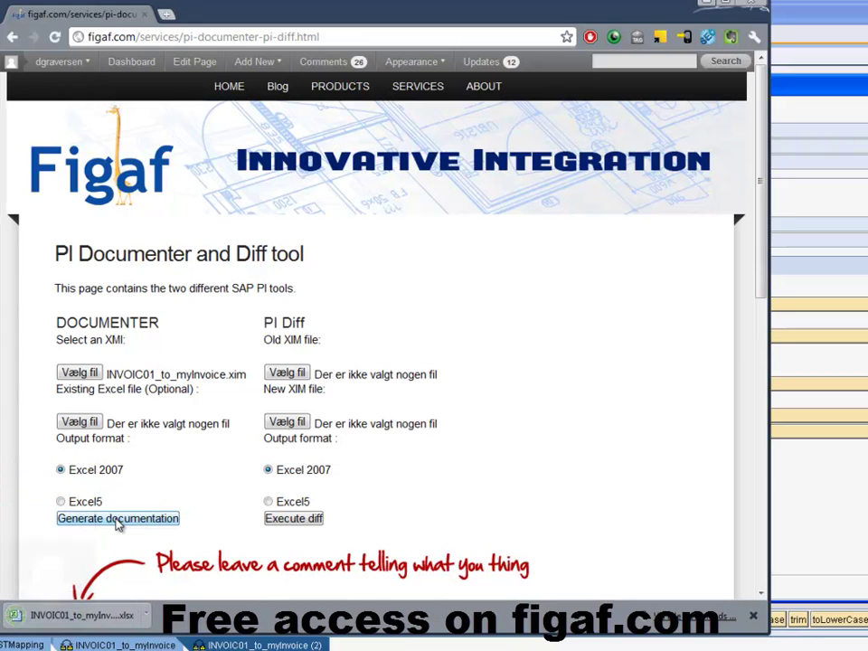
Open the downloaded documentation workbook maximized, with editing enabled
left_click(89, 617)
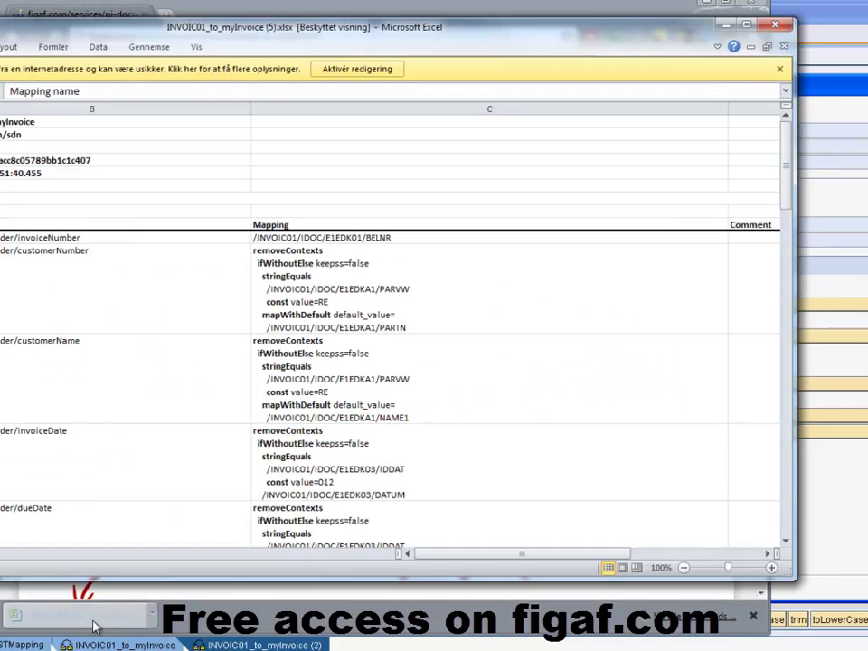
double_click(362, 33)
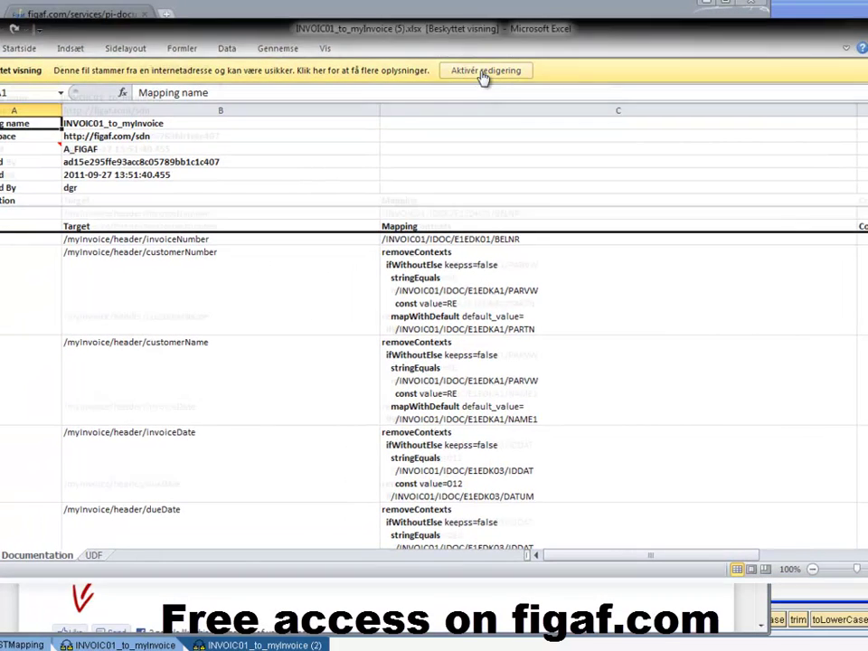
left_click(484, 79)
Review the mapping's metadata and target rows, ending on customerNumber's Comment cell
left_click(298, 256)
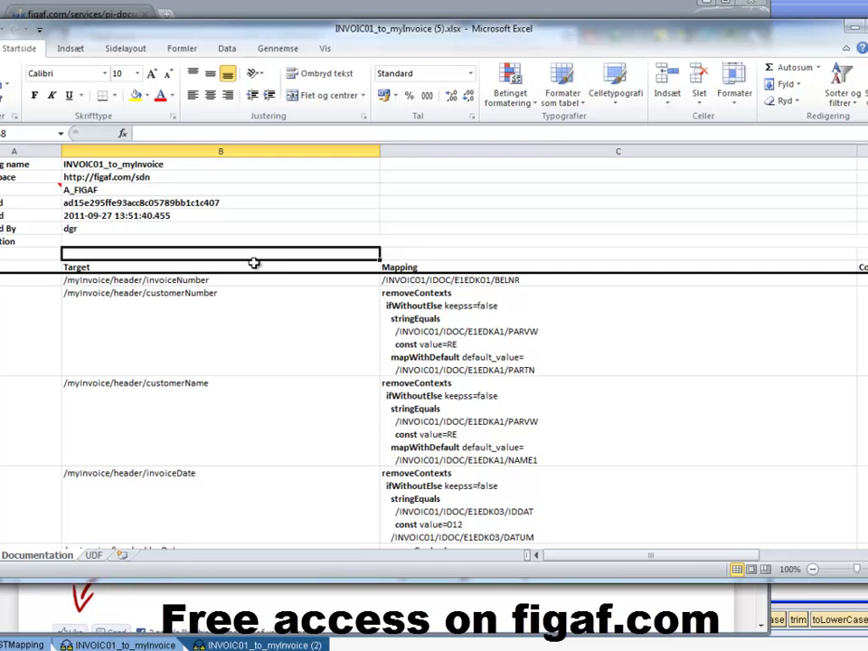
left_click(122, 192)
left_click(160, 215)
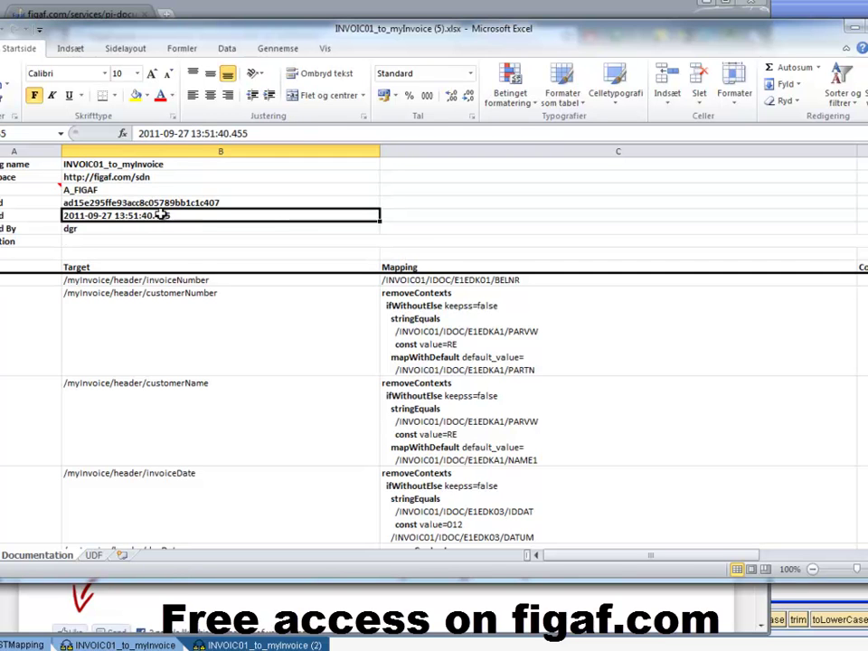
left_click(173, 203)
left_click(168, 228)
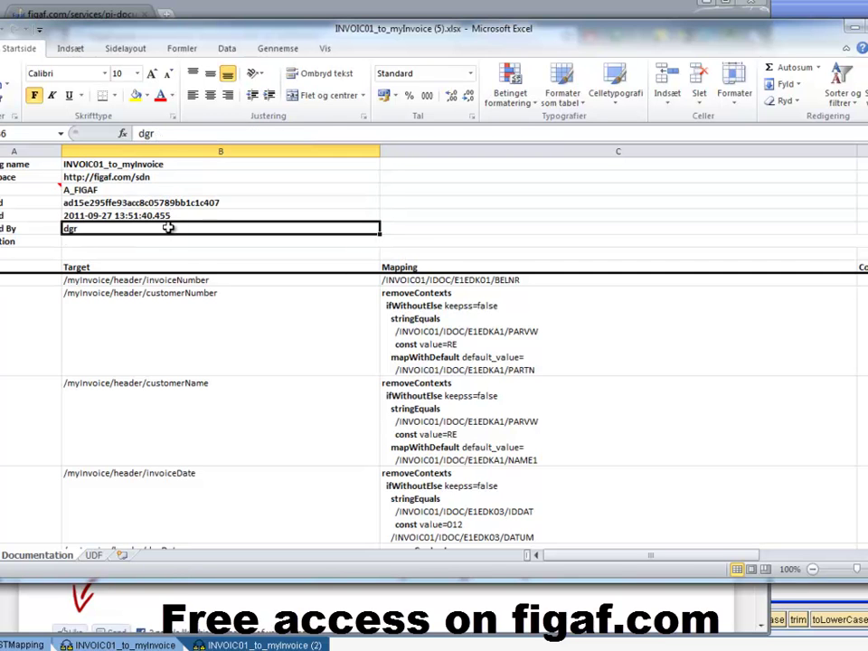
scroll(246, 362, "down", 3)
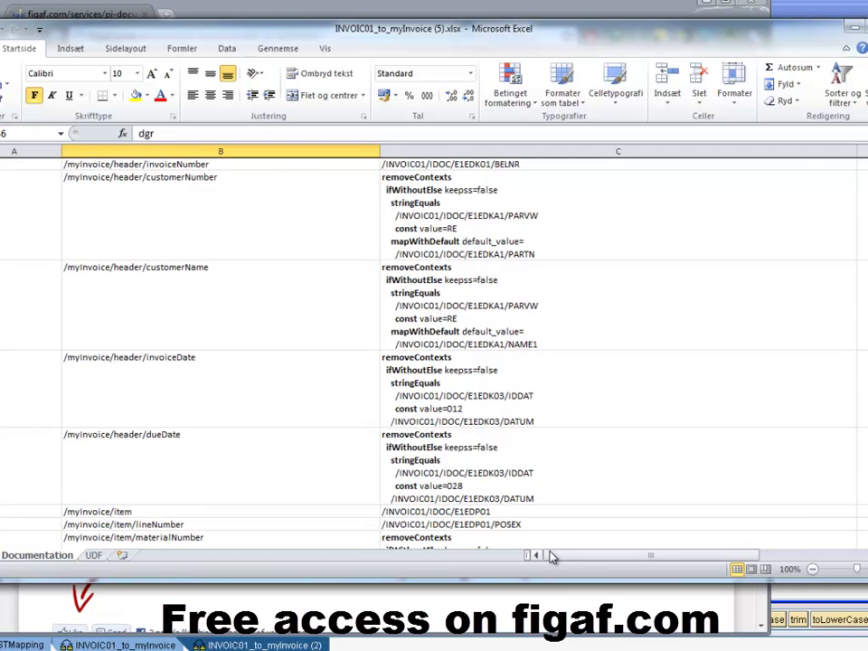
left_click_drag(548, 556, 622, 561)
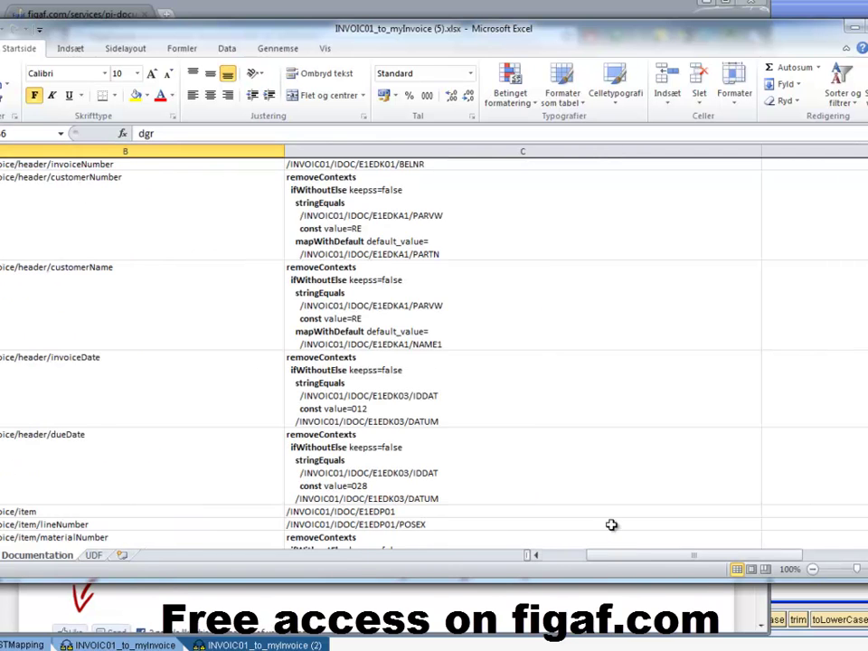
scroll(447, 463, "up", 2)
left_click(151, 330)
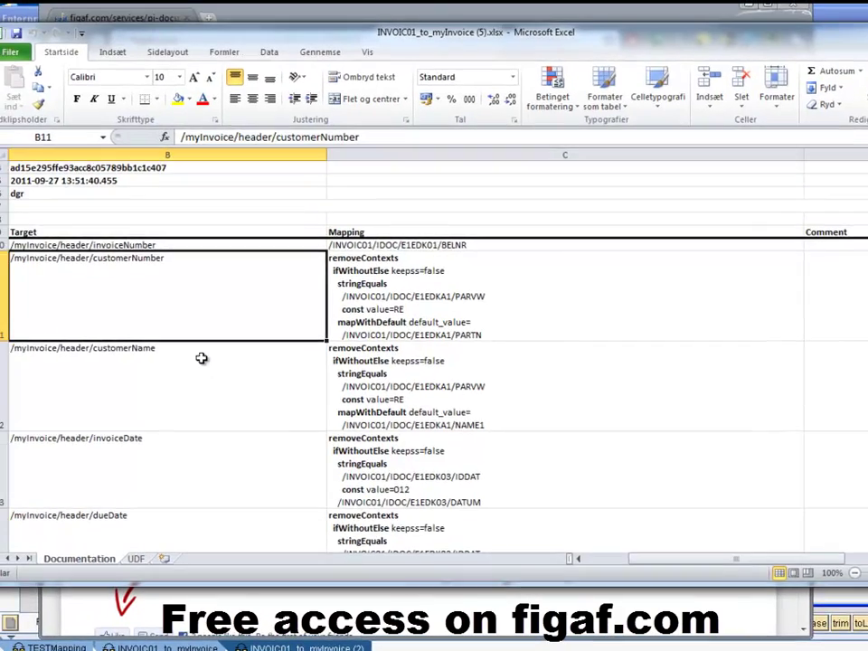
scroll(222, 360, "down", 8)
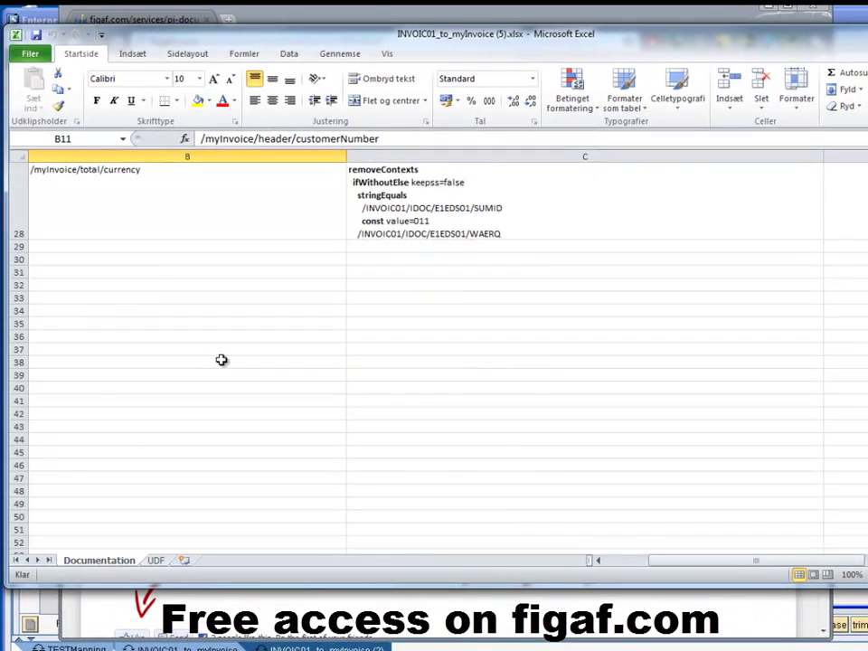
scroll(221, 360, "up", 4)
scroll(221, 360, "up", 5)
key("Right")
key("Right")
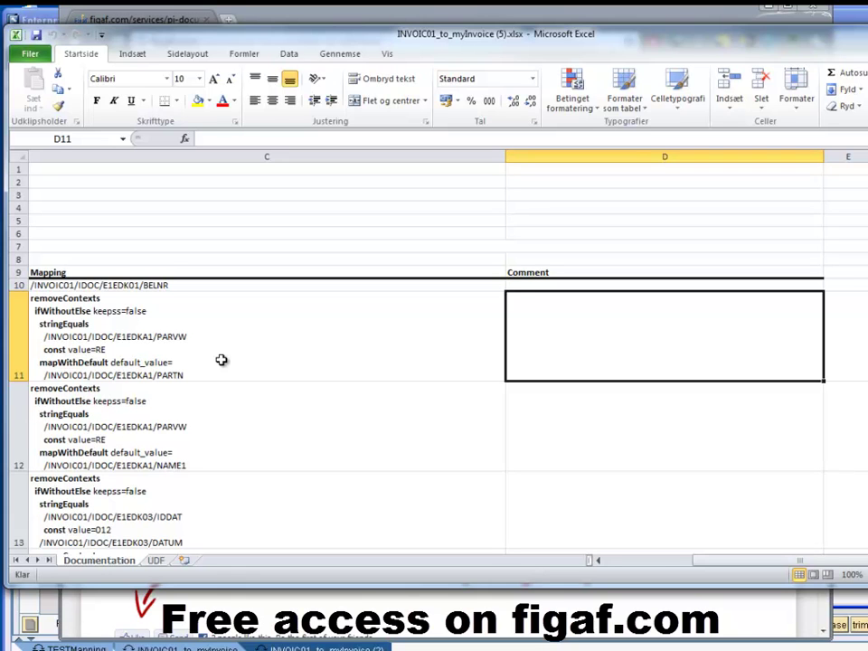
Enter the comment "Comment this works like" for the customerNumber row
type("Comment this works li")
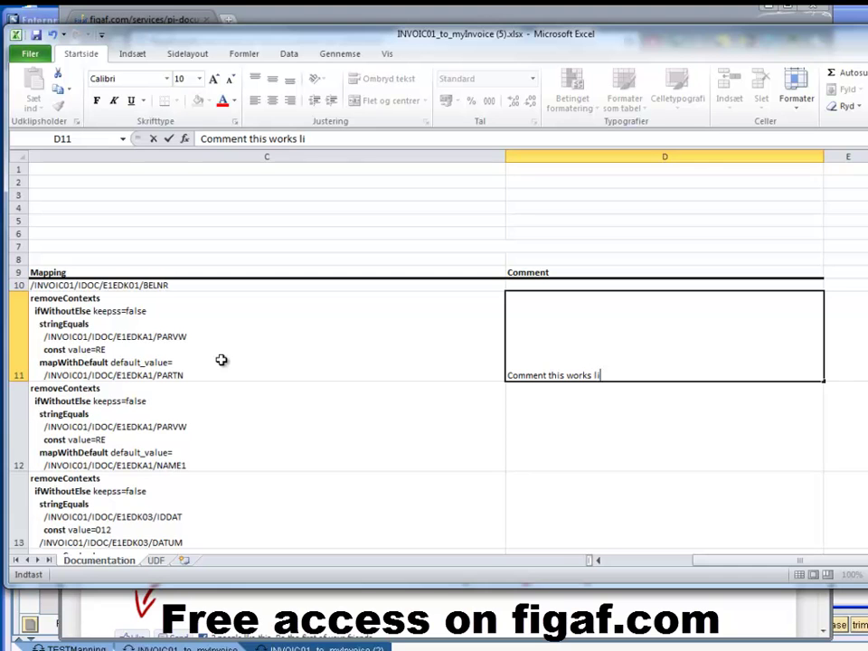
type("ke t")
key("BackSpace")
key("Return")
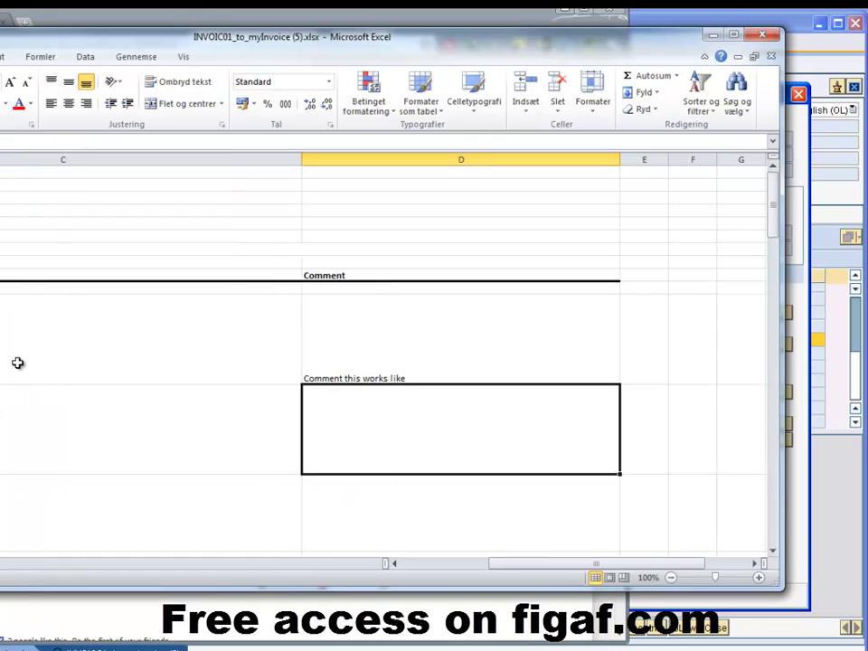
Enter "customername is deficult." as the customerName comment and scroll back to the Mapping column
type("cu")
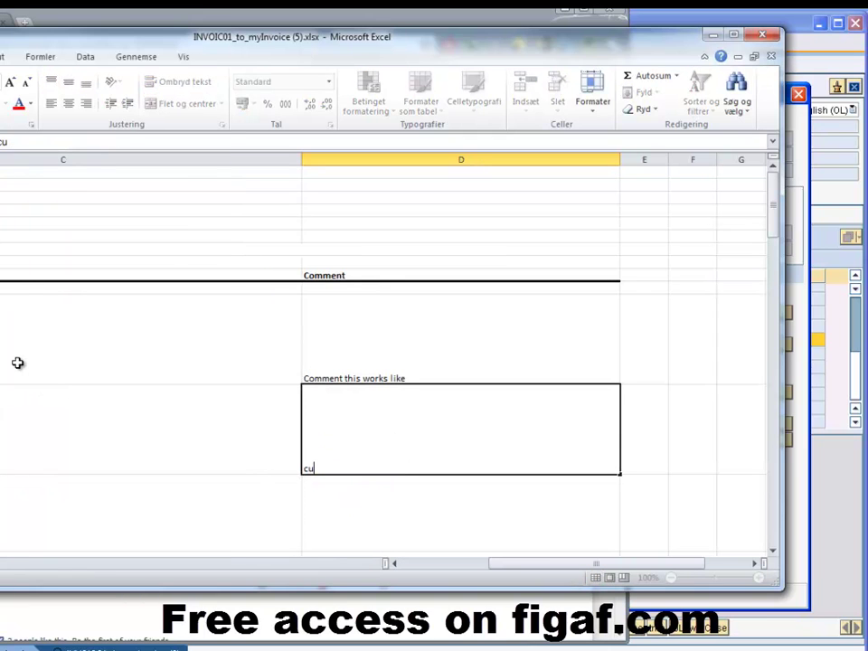
type("stomername is deficu")
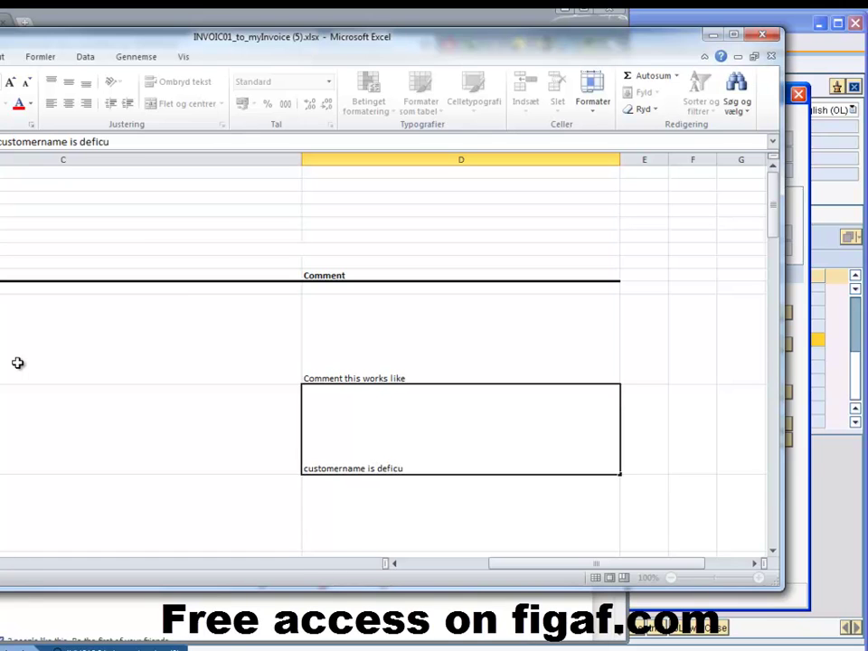
type(".")
key("Return")
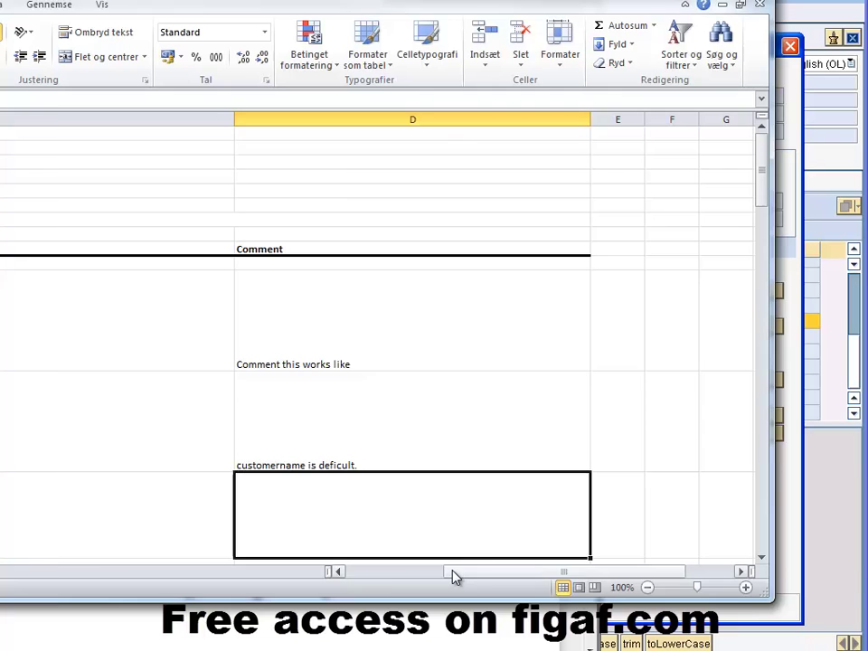
left_click_drag(500, 565, 353, 579)
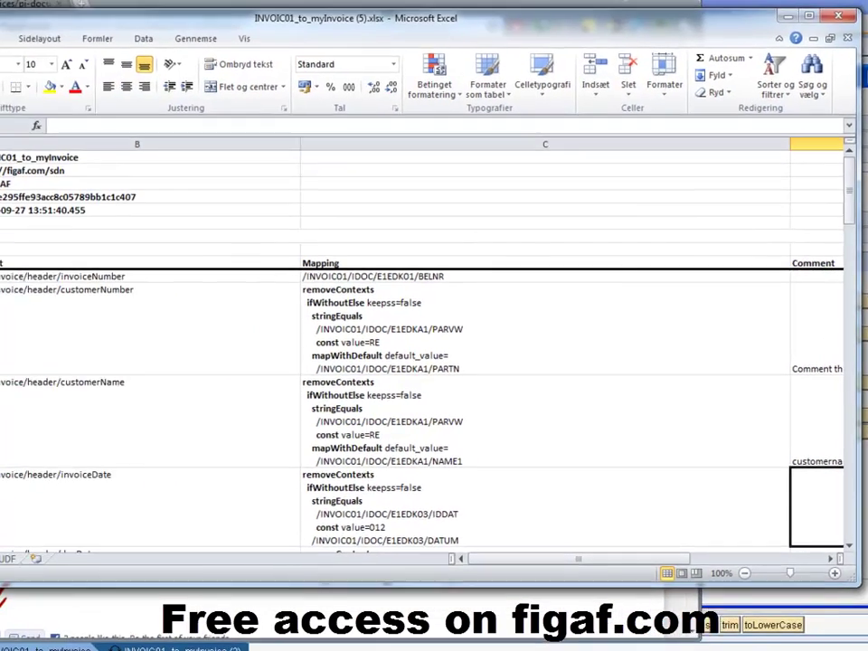
Back in the mapping editor, select the invoiceNumber field and switch to edit mode
left_click(425, 647)
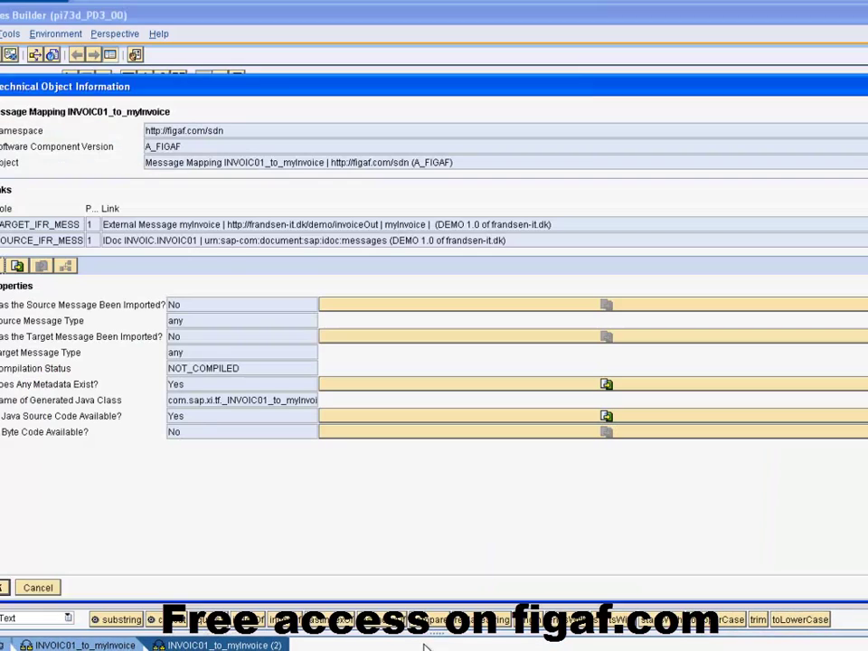
left_click(28, 585)
scroll(696, 375, "up", 5)
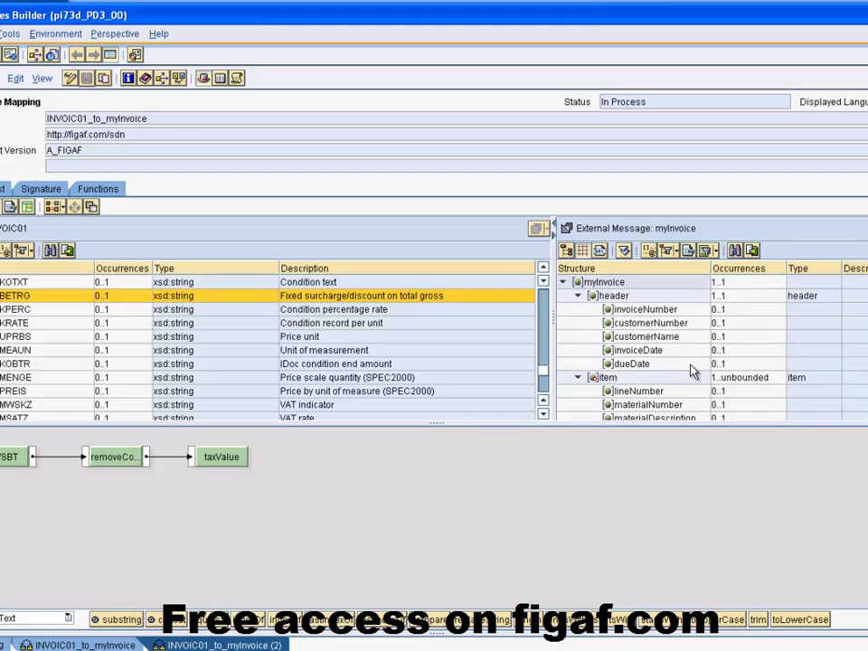
left_click(640, 311)
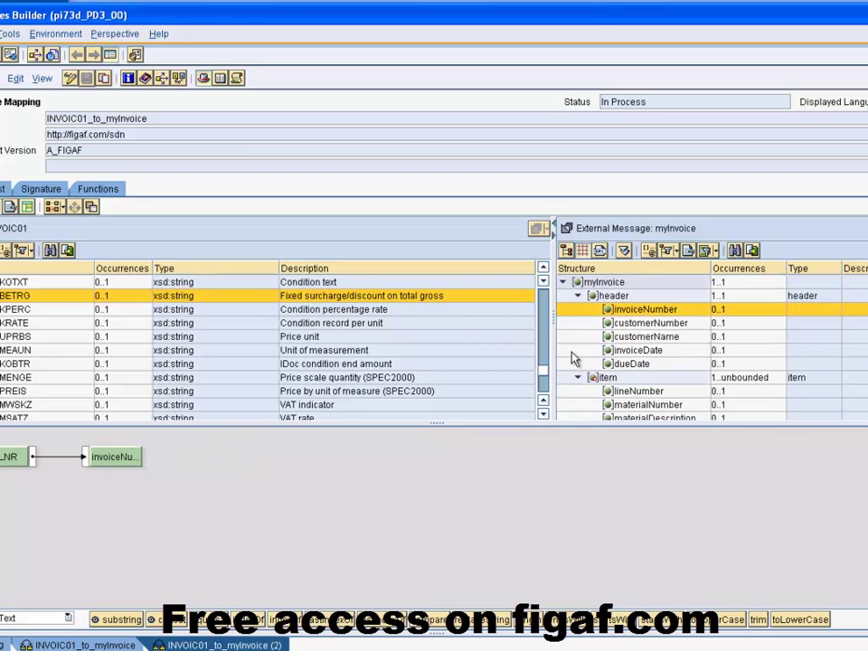
left_click(71, 78)
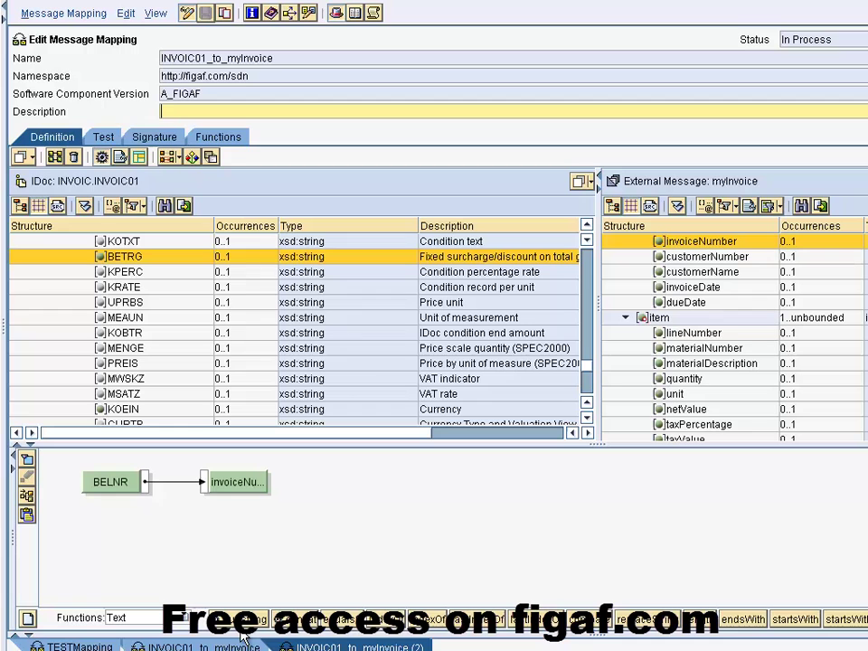
Insert a substring function between BELNR and invoiceNumber with count 5
left_click_drag(242, 620, 195, 519)
left_click_drag(149, 493, 174, 517)
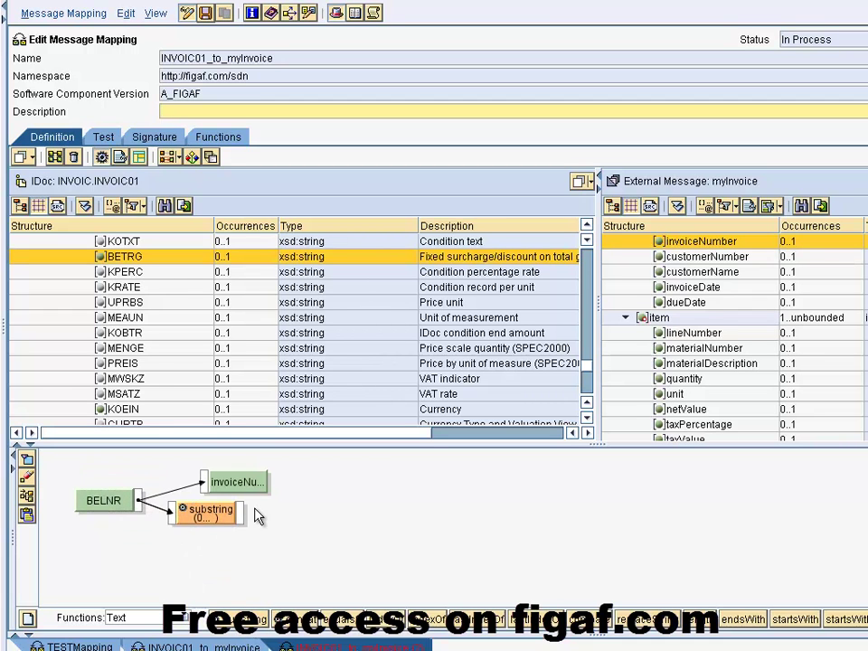
left_click(204, 511)
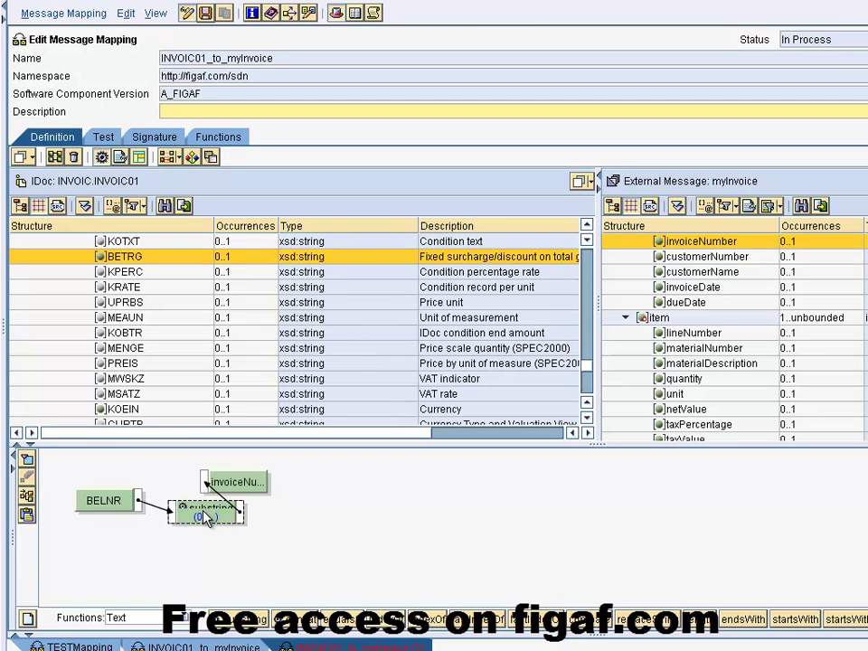
double_click(206, 520)
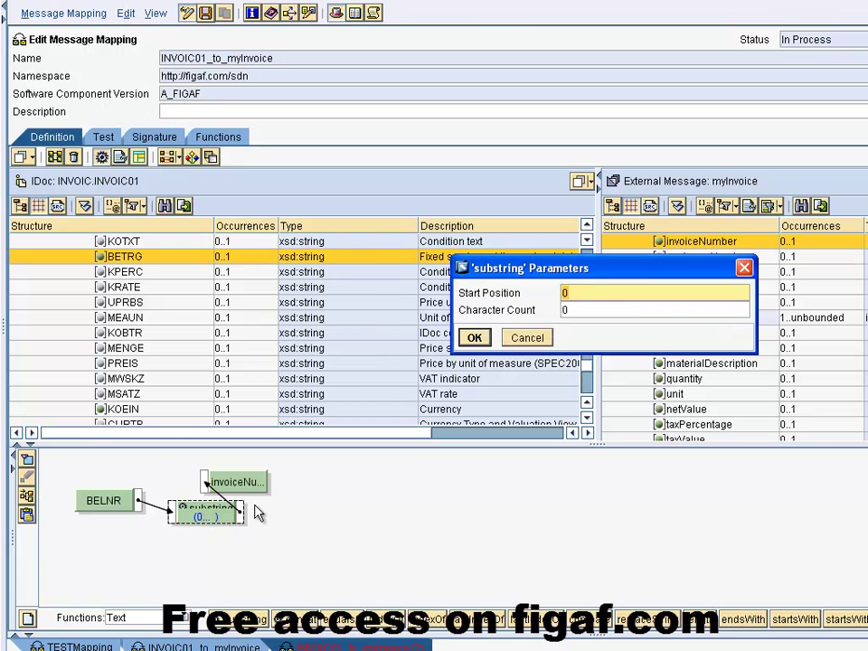
key("Tab")
type("5")
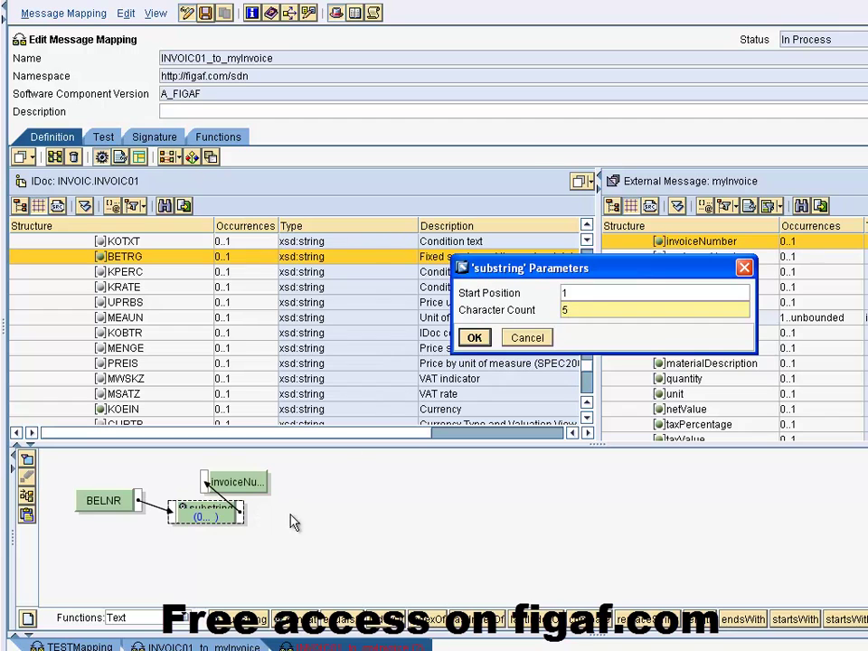
left_click(473, 337)
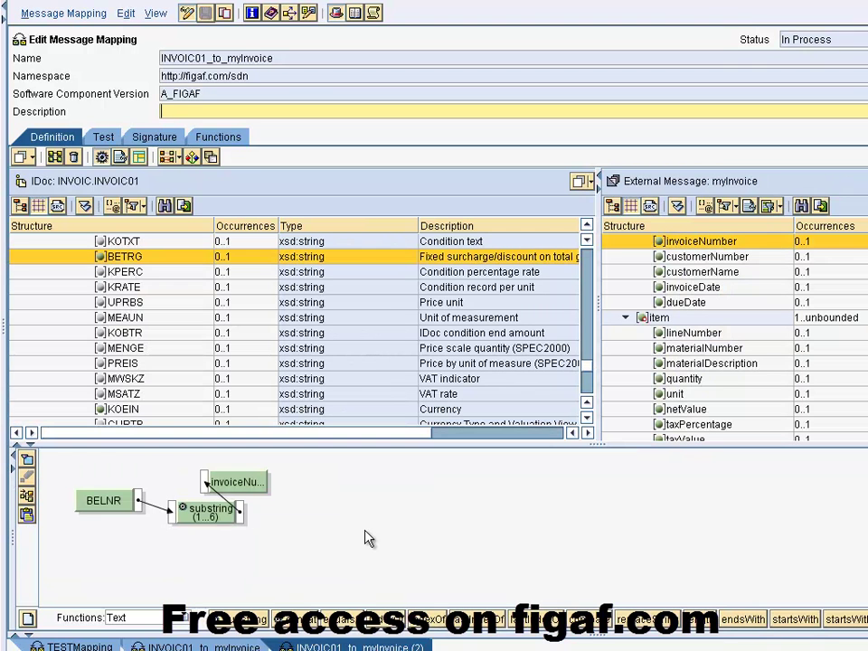
Export the edited mapping to temp as INVOIC01_to_myInvoice2.xim
key("ctrl+shift+i")
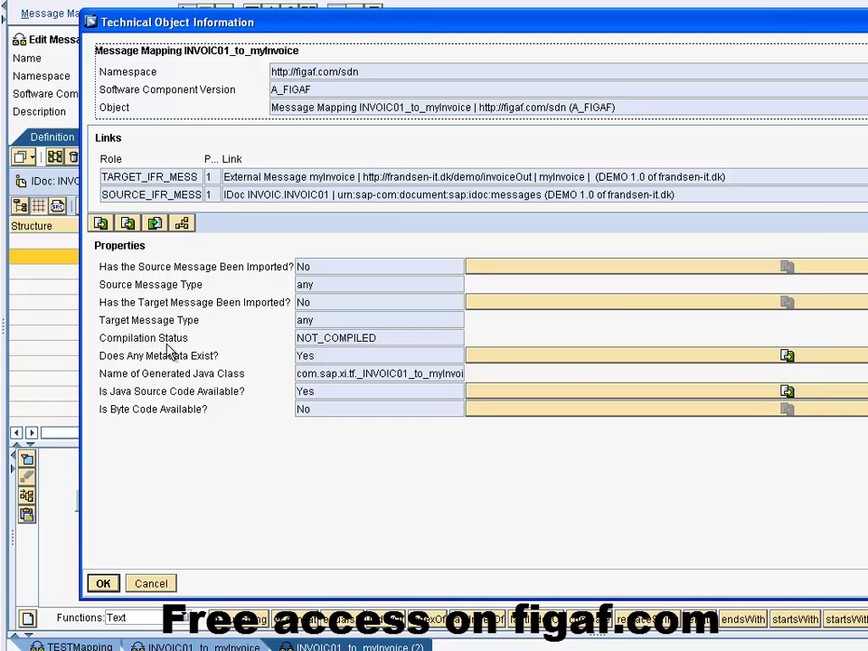
left_click(100, 222)
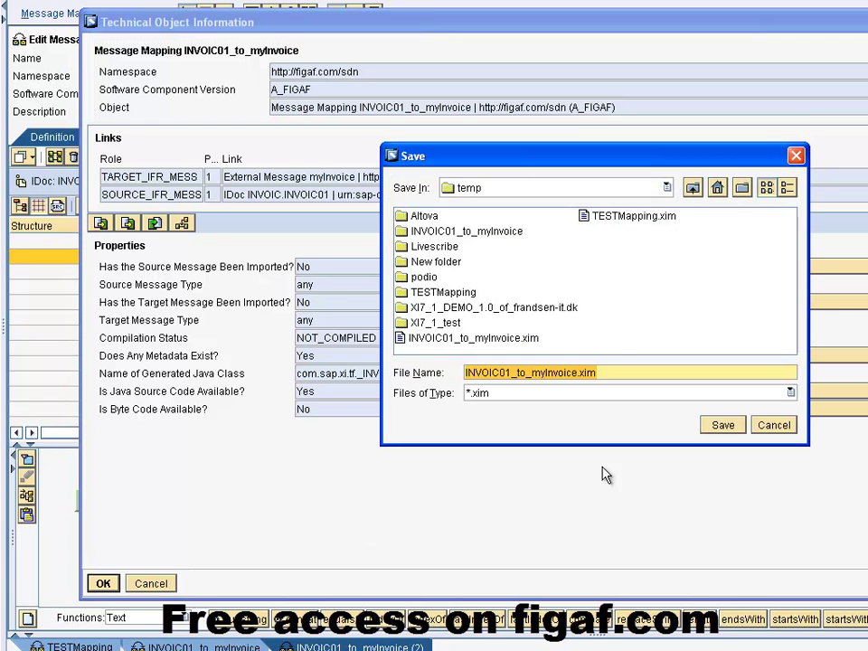
left_click(580, 374)
type("2")
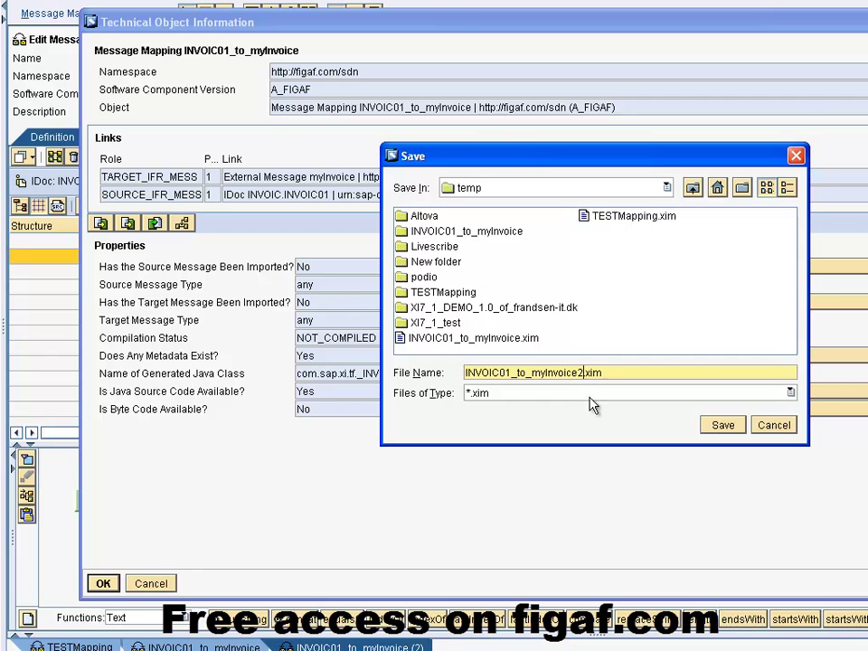
left_click(723, 425)
left_click(105, 585)
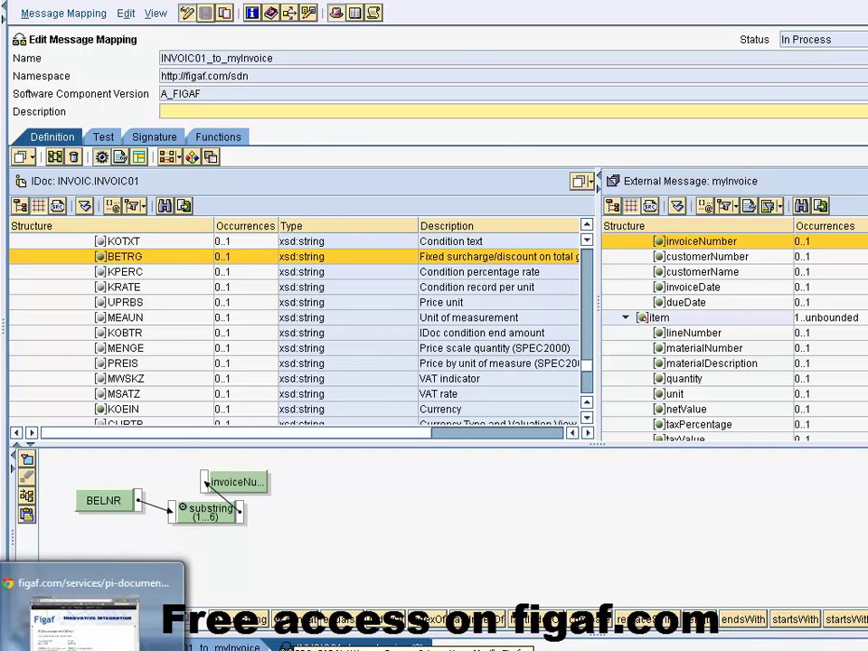
Select INVOIC01_to_myInvoice2.xim as the XIM file in the Figaf documenter
left_click(244, 647)
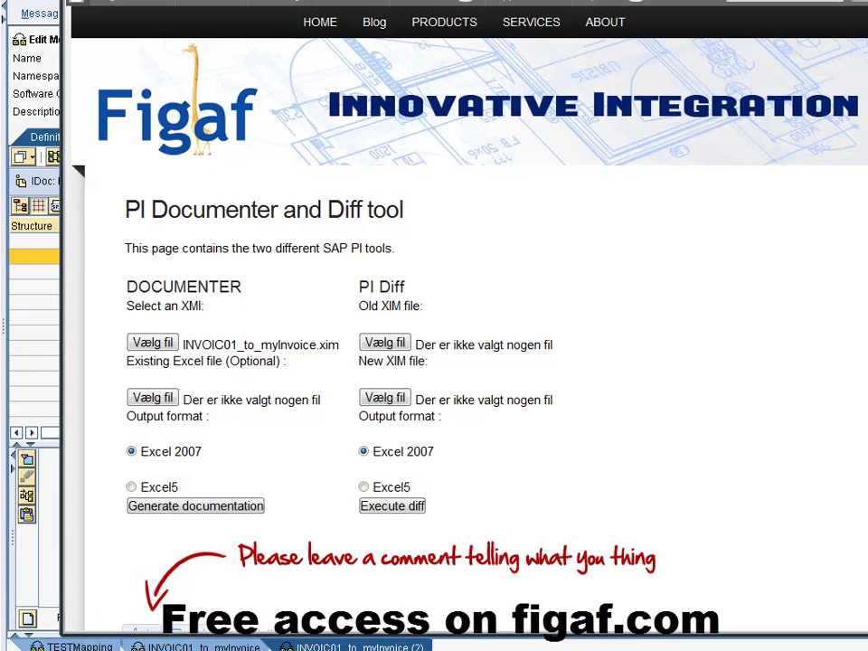
left_click(153, 345)
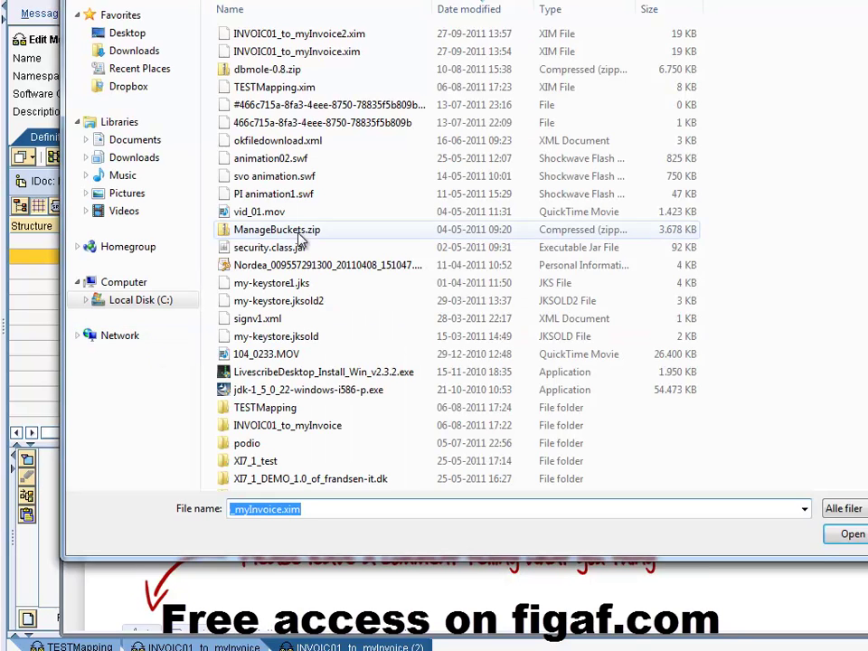
double_click(349, 34)
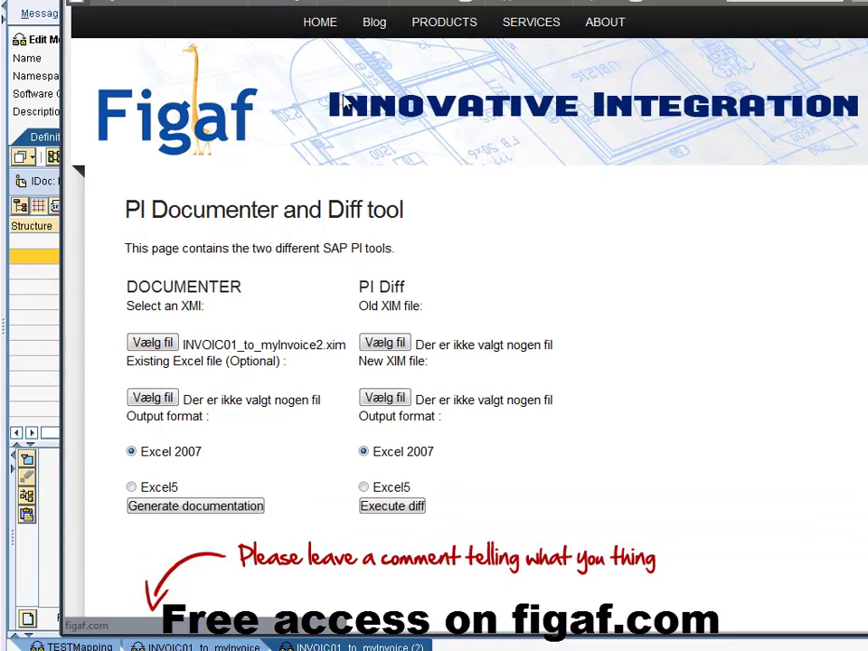
Use INVOIC01_to_myInvoice (5).xlsx from Downloads as the existing Excel file and generate documentation
left_click(165, 405)
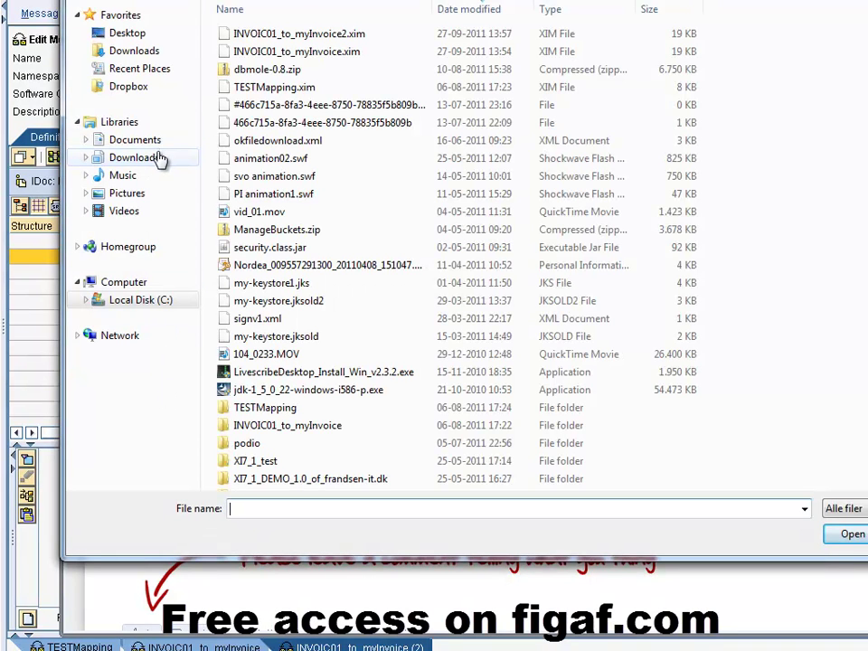
left_click(160, 160)
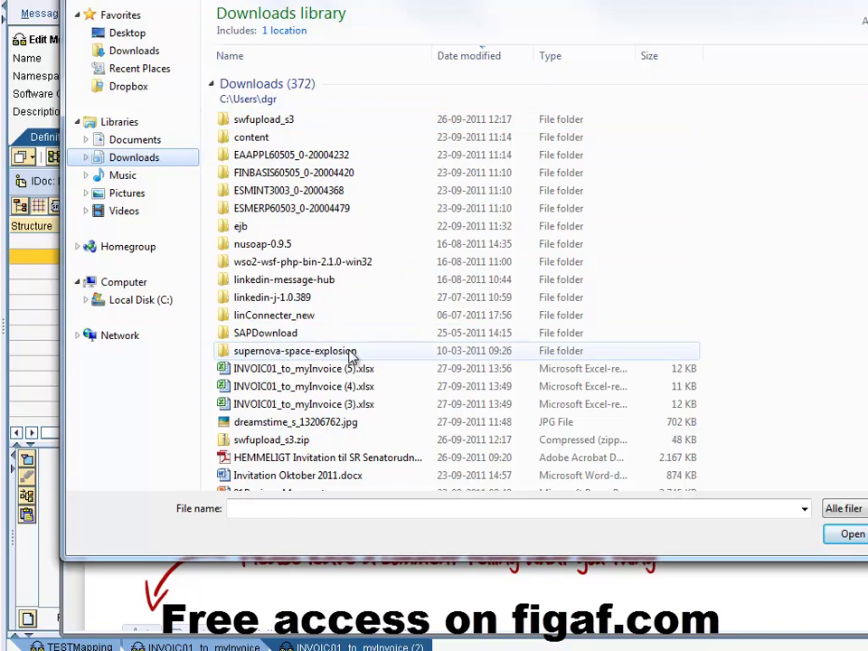
double_click(355, 369)
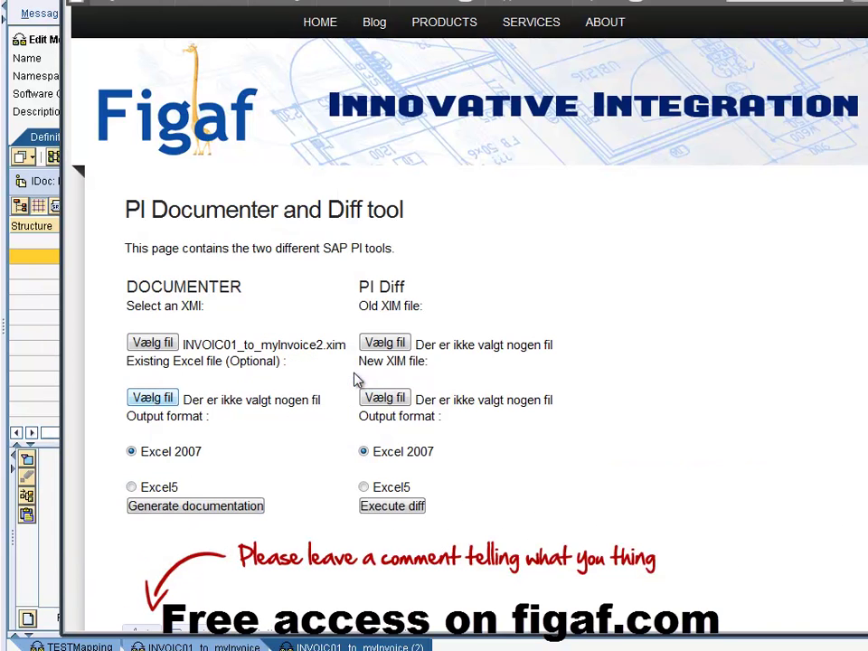
left_click(239, 509)
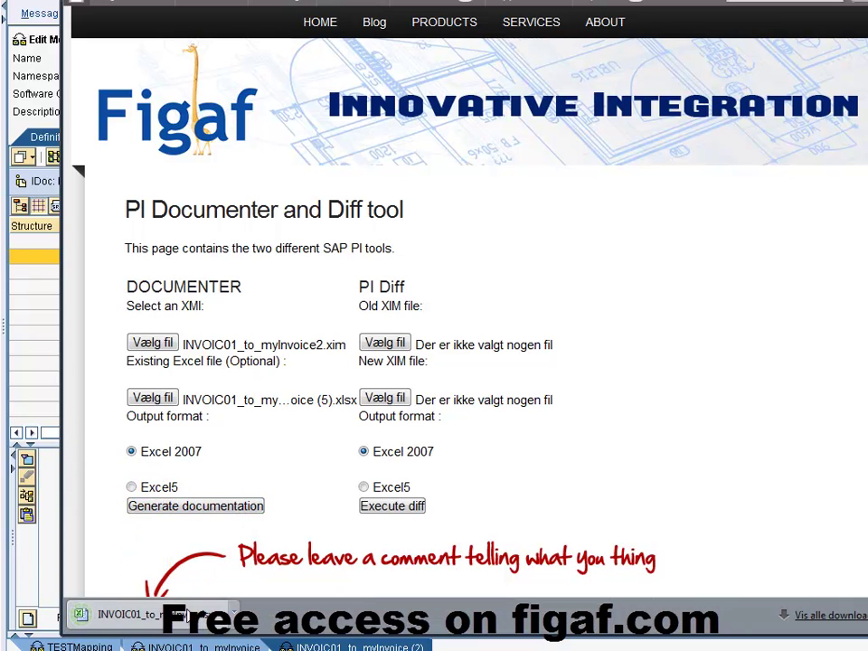
left_click(185, 615)
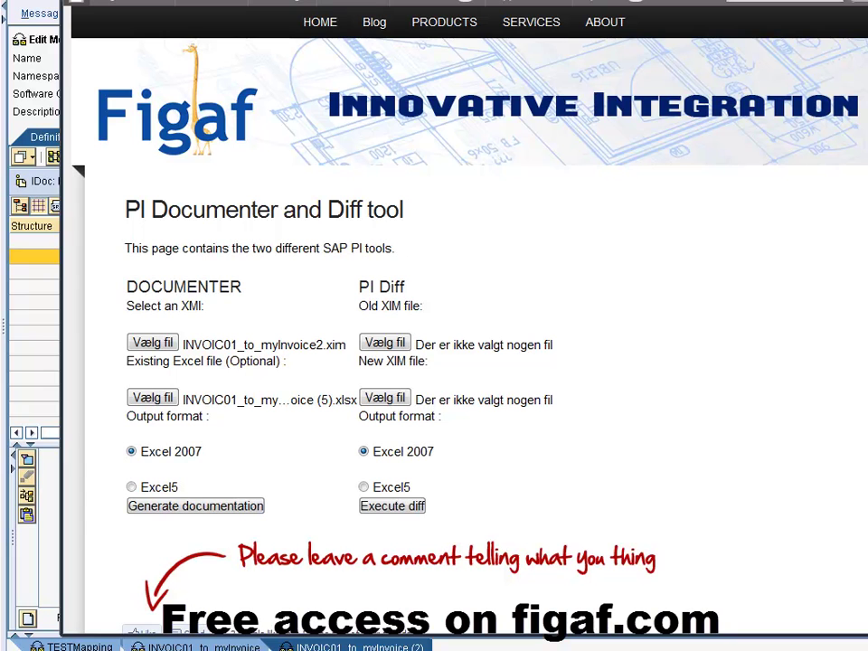
Check the customerNumber and customerName rows and their carried-over comments in the regenerated workbook
mouse_move(795, 646)
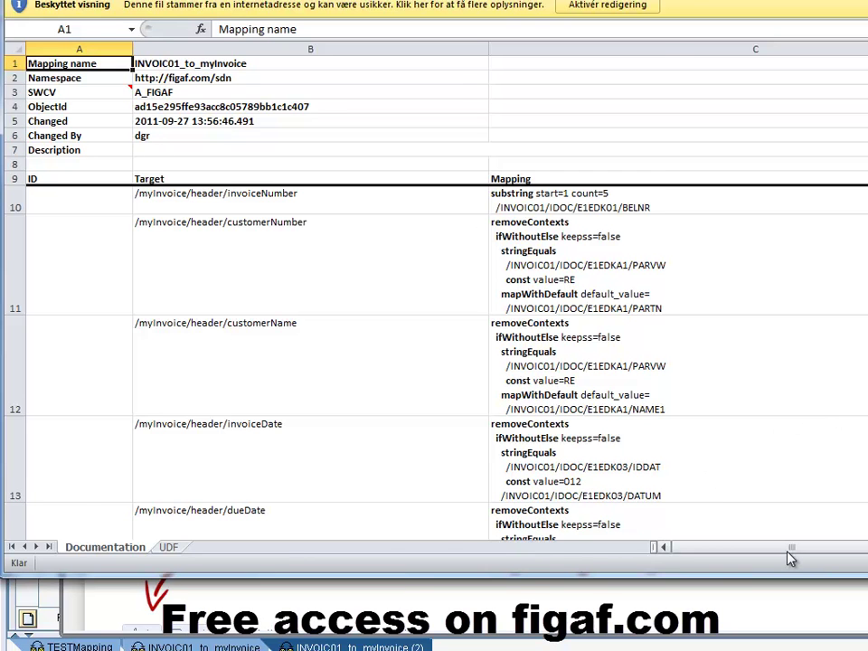
mouse_move(790, 558)
left_mouse_down()
mouse_move(864, 541)
mouse_move(777, 551)
left_mouse_up()
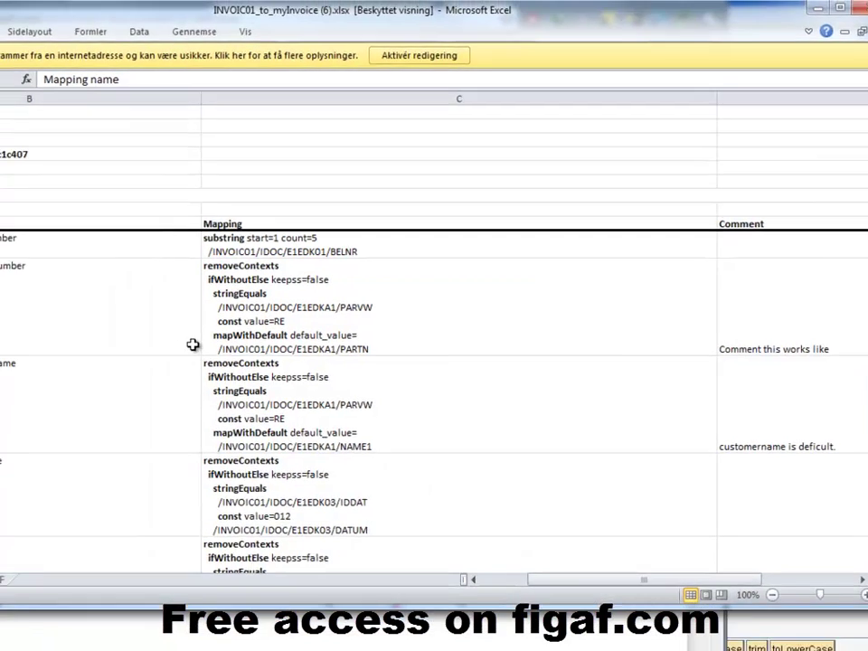
left_click(135, 381)
left_click(101, 329)
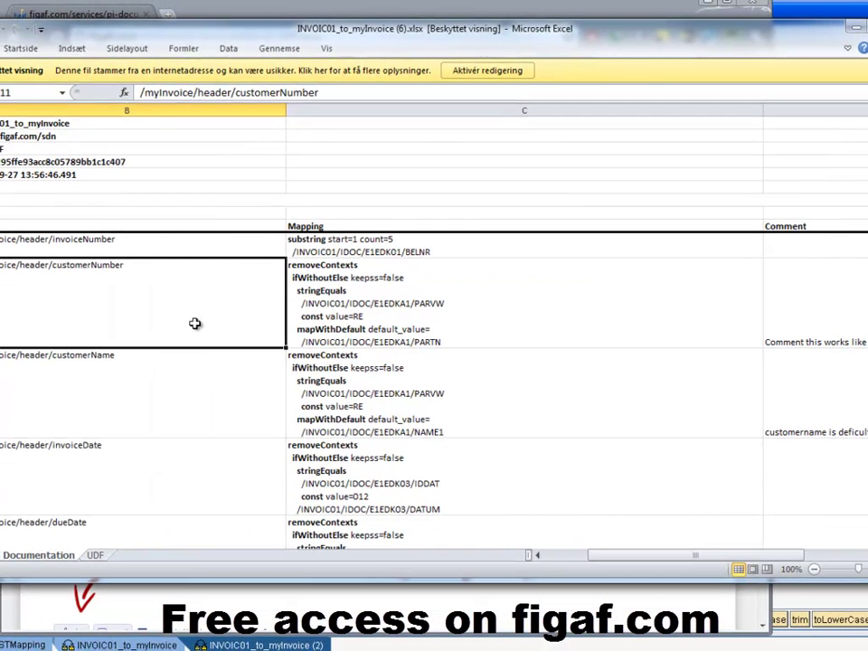
left_click(180, 378)
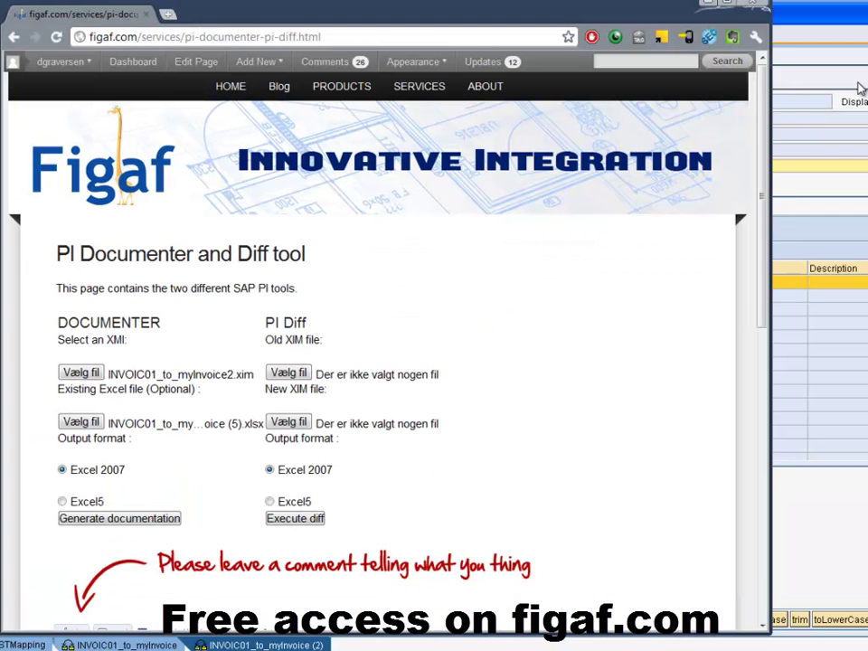
In PI Diff, choose INVOIC01_to_myInvoice2.xim from c:\temp as the old file
left_click(291, 373)
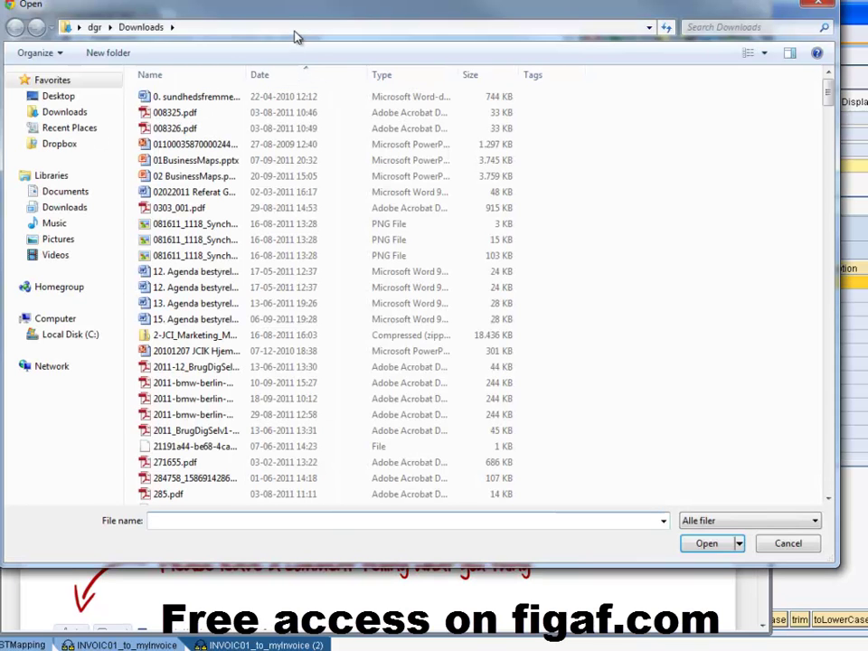
left_click(295, 30)
type("c:\\t")
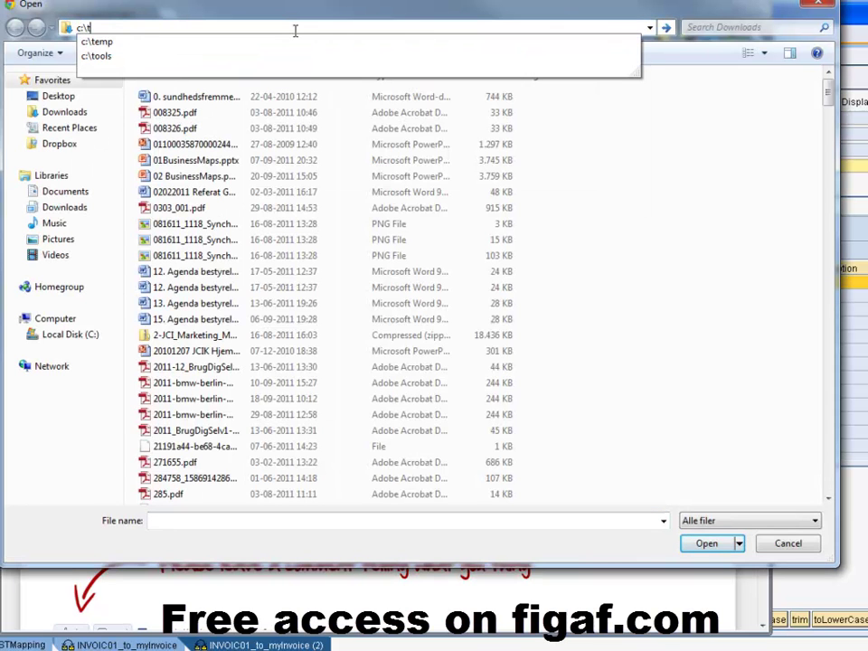
key("Down")
key("Escape")
key("Down")
key("Down")
key("Return")
double_click(200, 93)
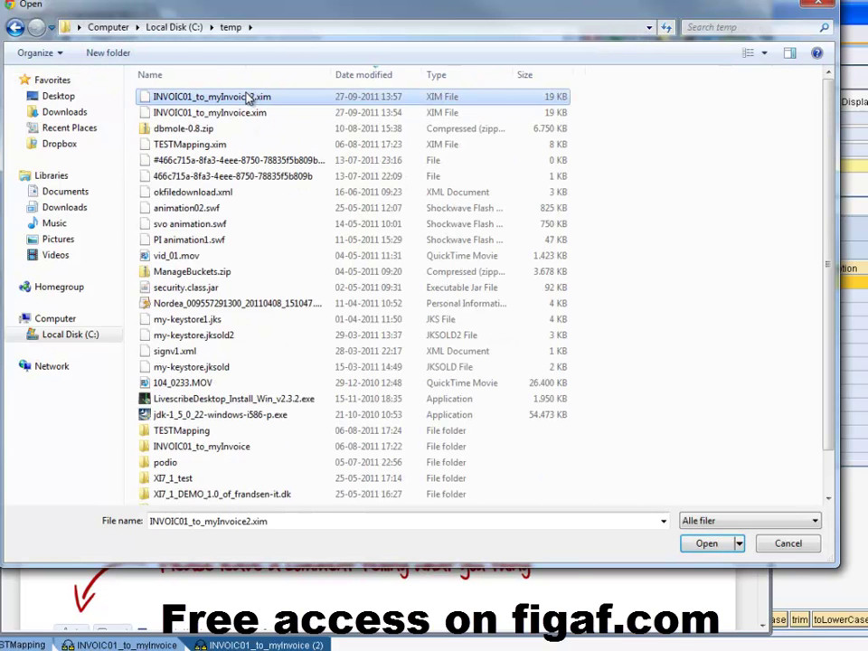
Choose INVOIC01_to_myInvoice.xim as the new file, run the diff, and open diff.xlsx
left_click(287, 422)
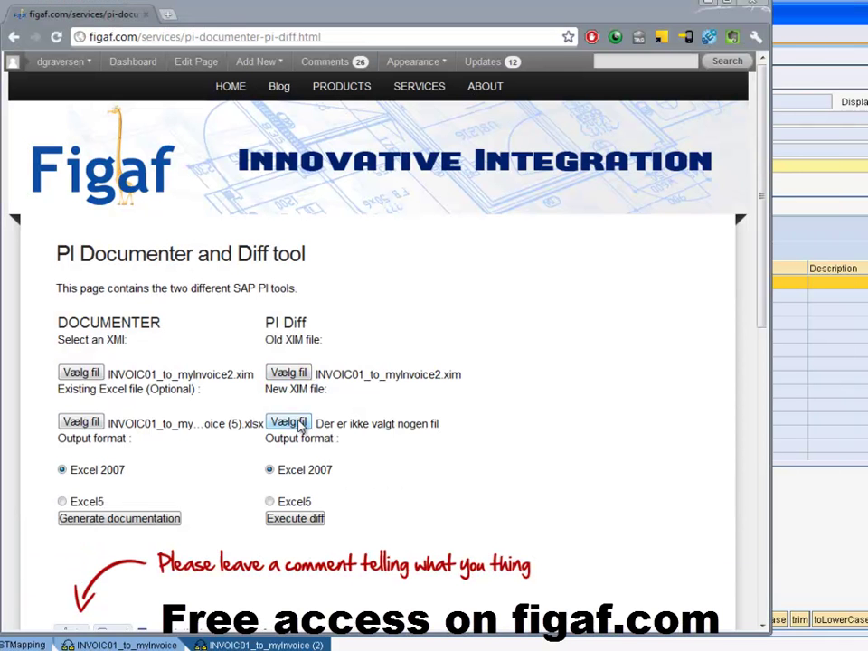
double_click(213, 113)
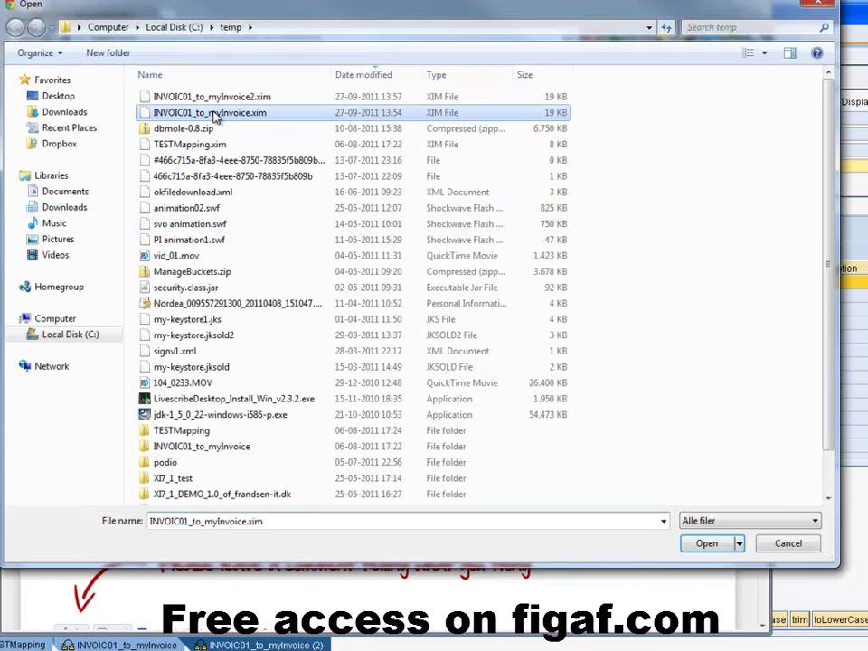
left_click(316, 520)
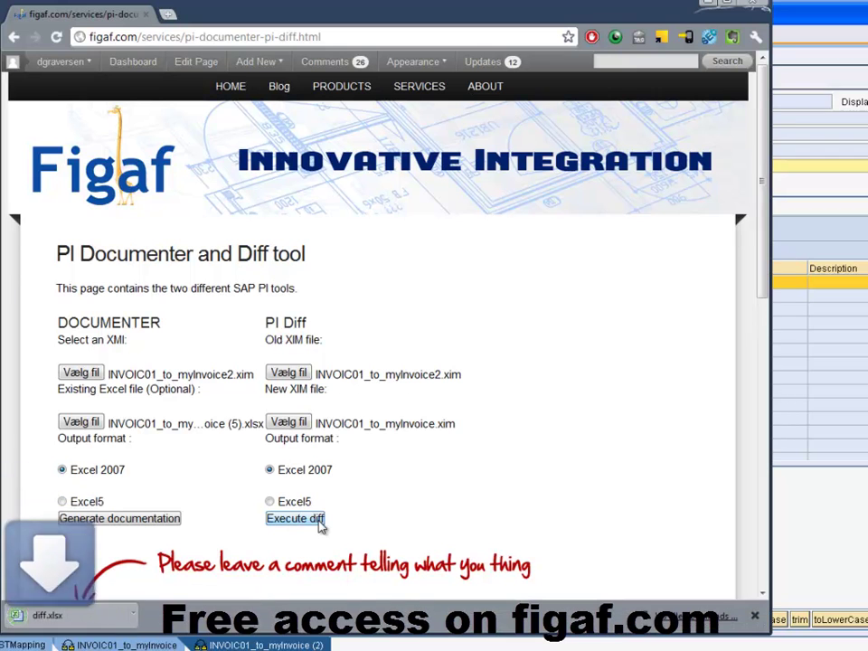
left_click(87, 618)
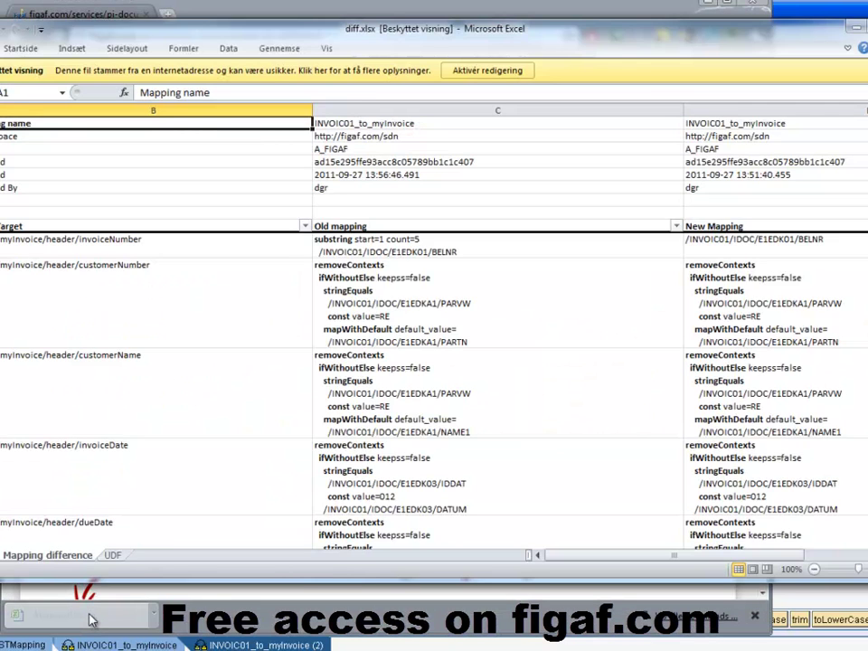
Examine the invoiceNumber row (A10:D10), the only mapping flagged "yes" as changed
left_click(387, 396)
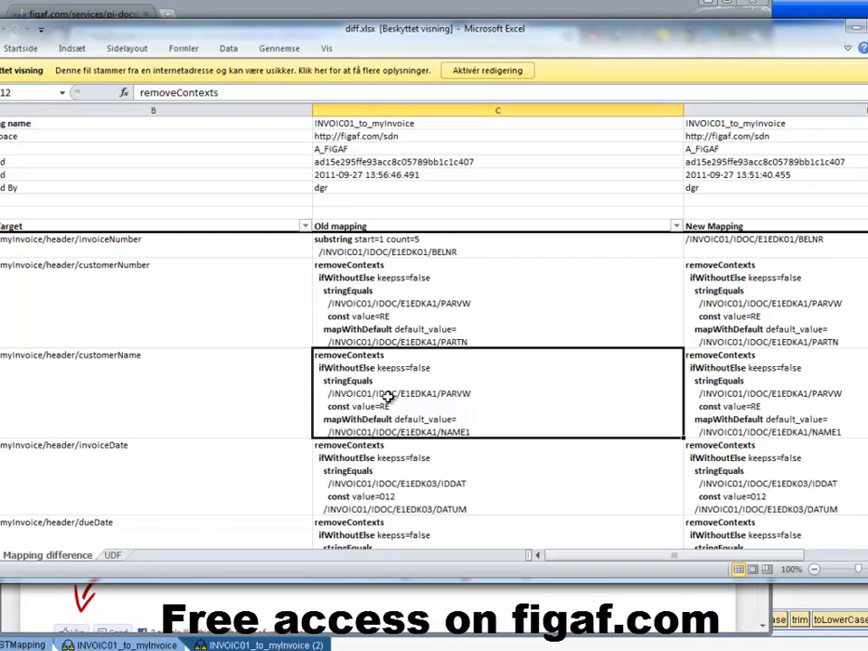
key("Up")
key("Up")
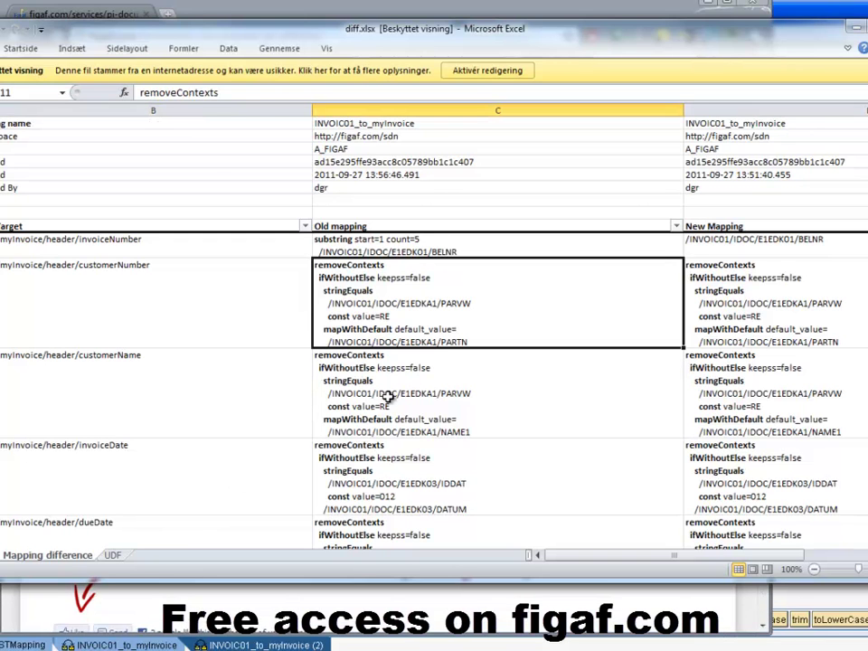
key("Right")
key("Right")
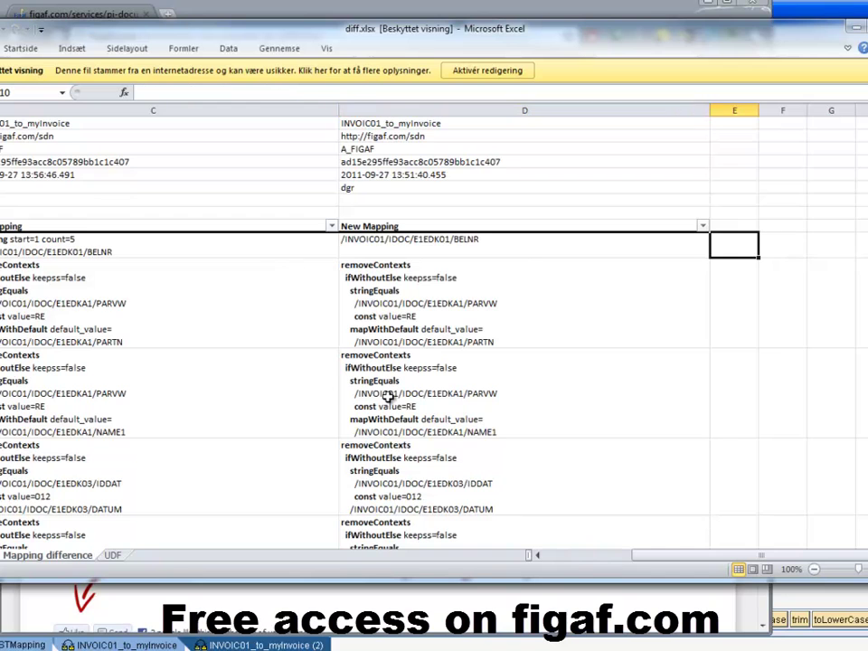
key("Left")
key("Left")
key("Left")
key("Left")
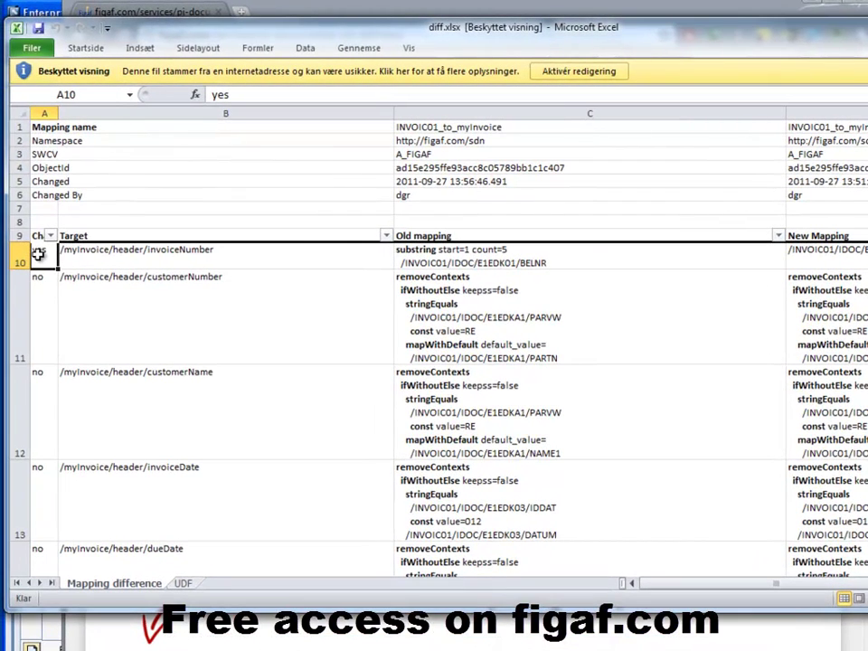
left_click_drag(38, 255, 818, 261)
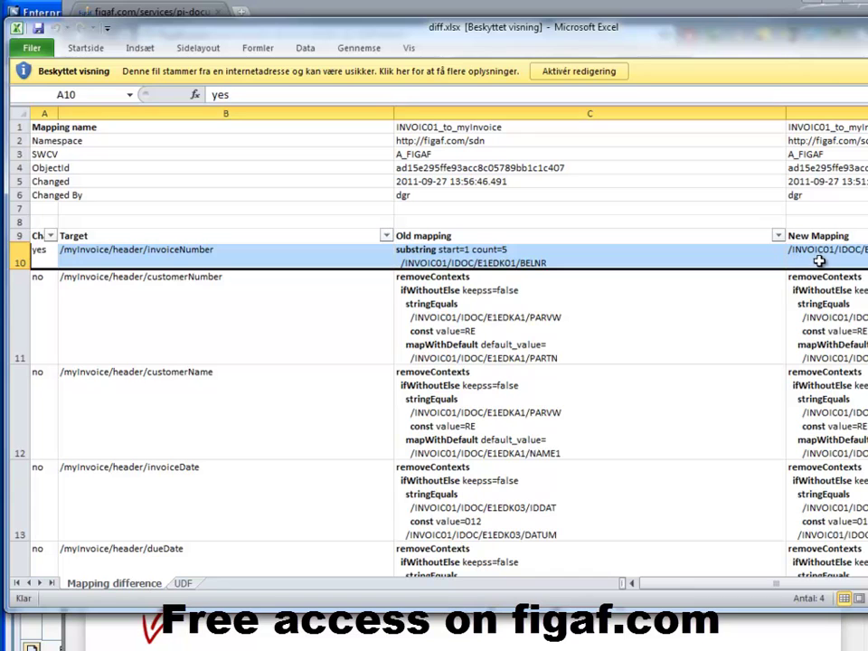
left_click(43, 236)
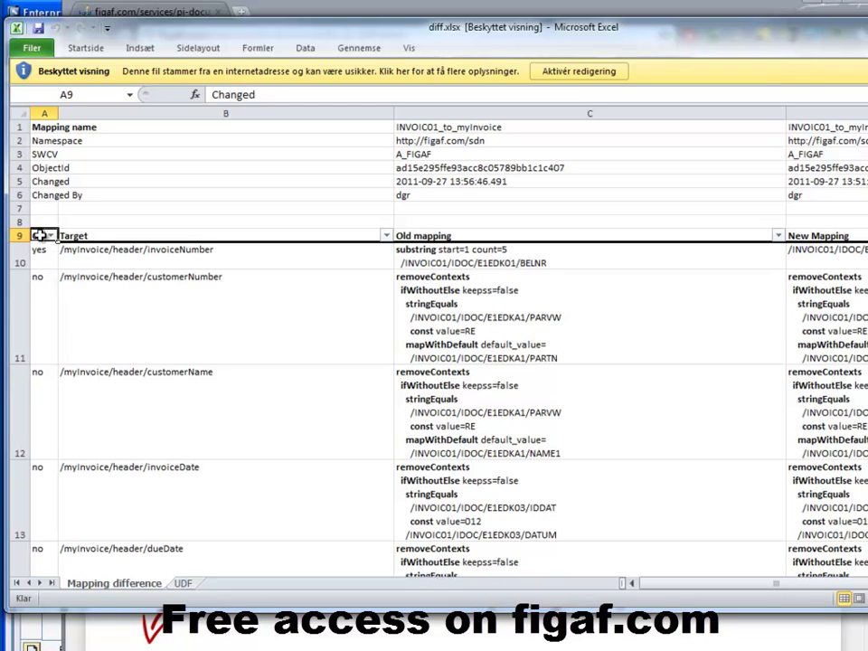
Enable editing in diff.xlsx and filter the Changed column to 'yes', leaving only the invoiceNumber row
left_click(579, 70)
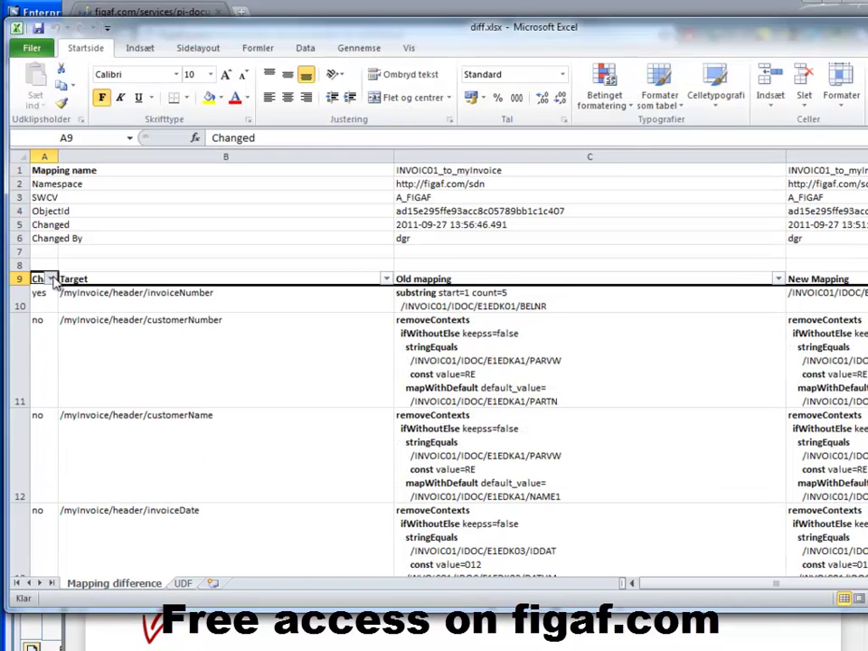
left_click(51, 279)
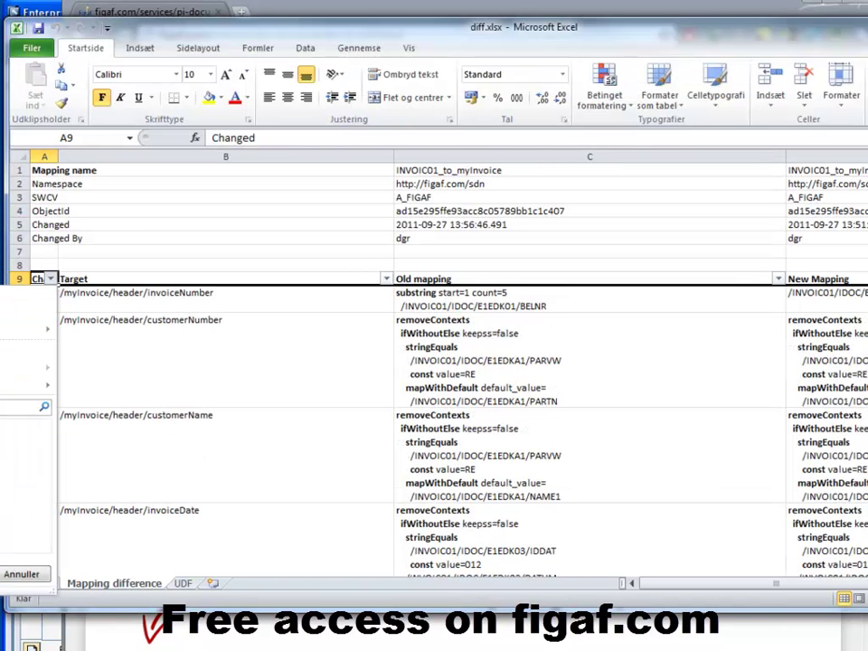
key("Return")
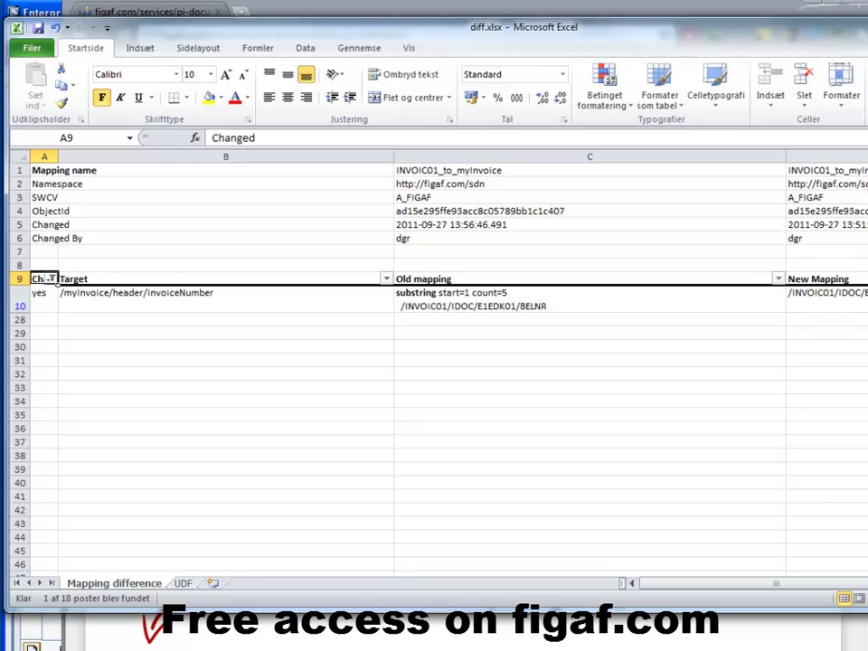